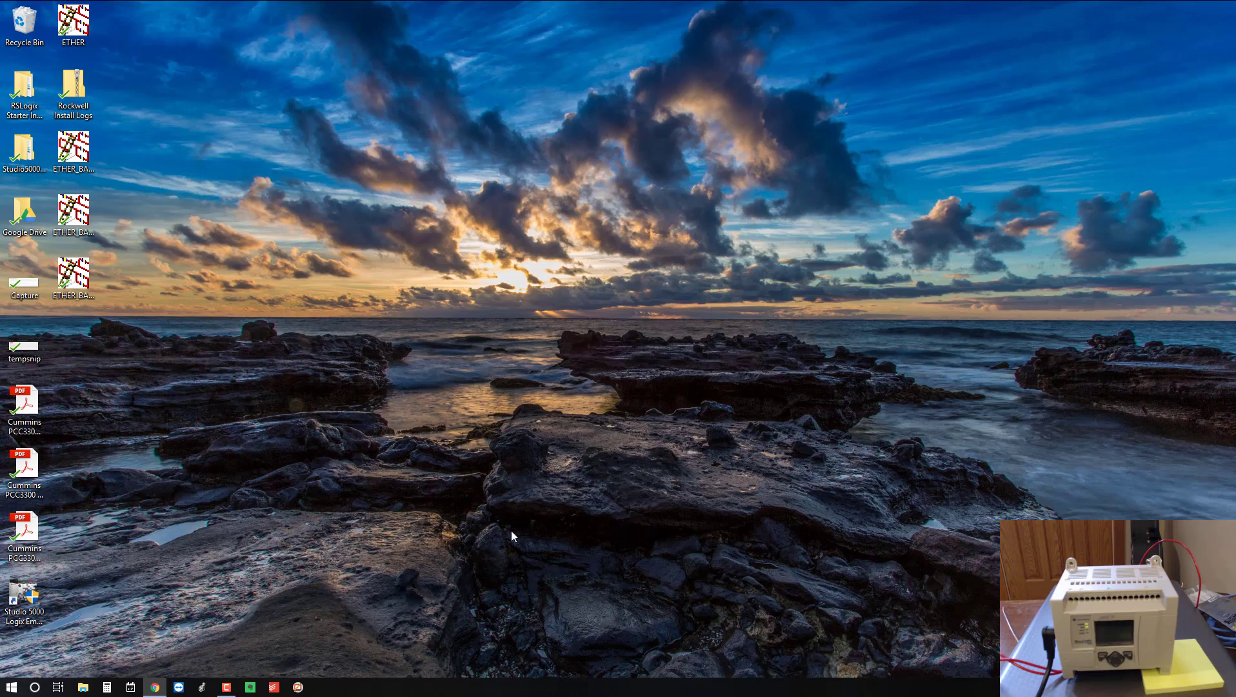
Step: Search the Start menu for 'device manager' and open the Device Manager result
left_click(11, 687)
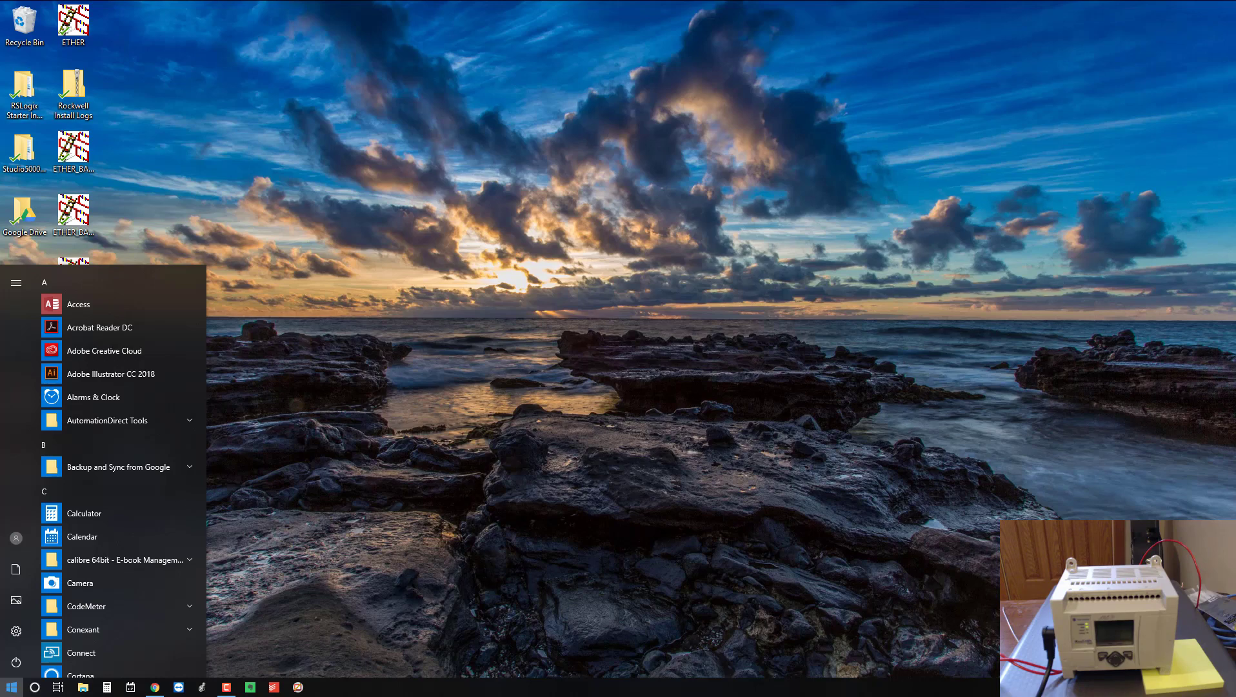
type("device mana")
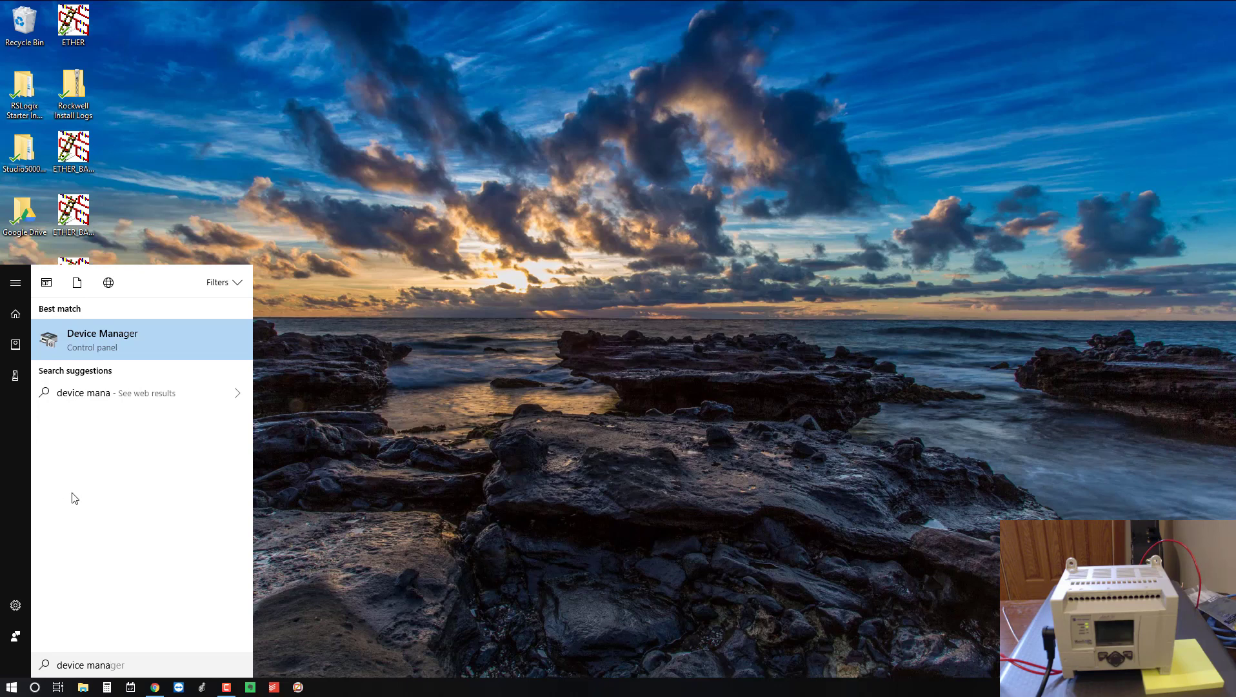
left_click(112, 346)
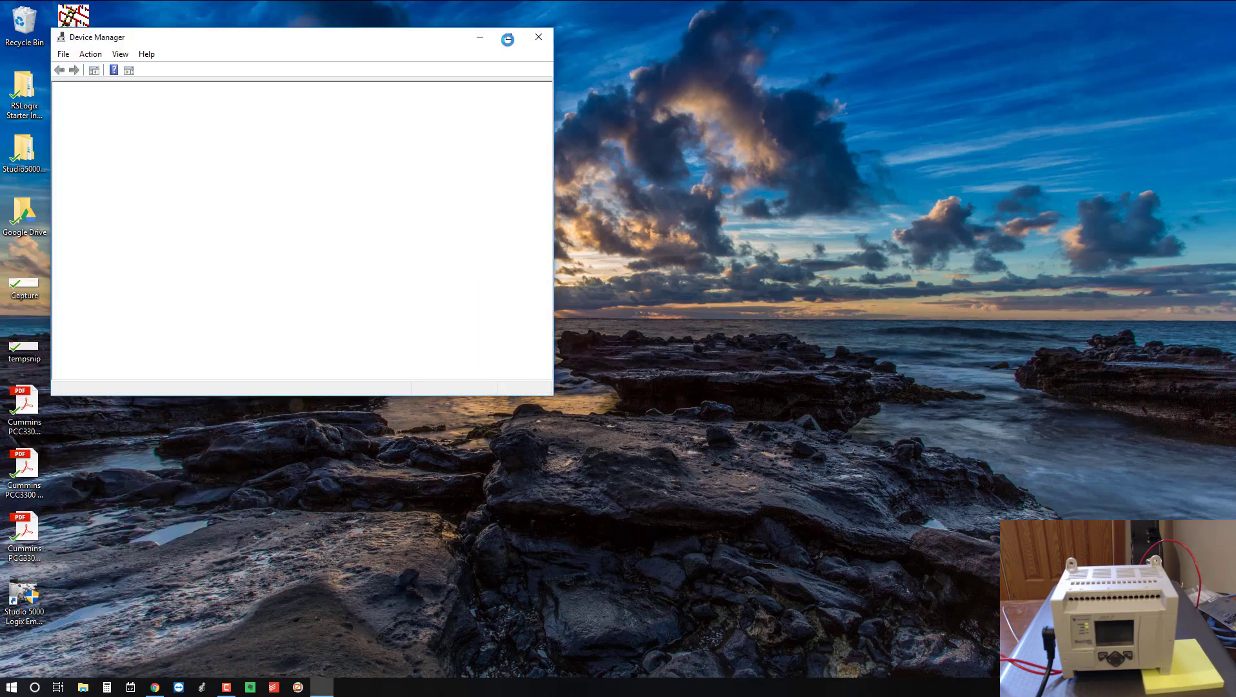
Step: Maximize Device Manager, expand Ports (COM & LPT), and select USB Serial Port (COM3)
left_click(507, 38)
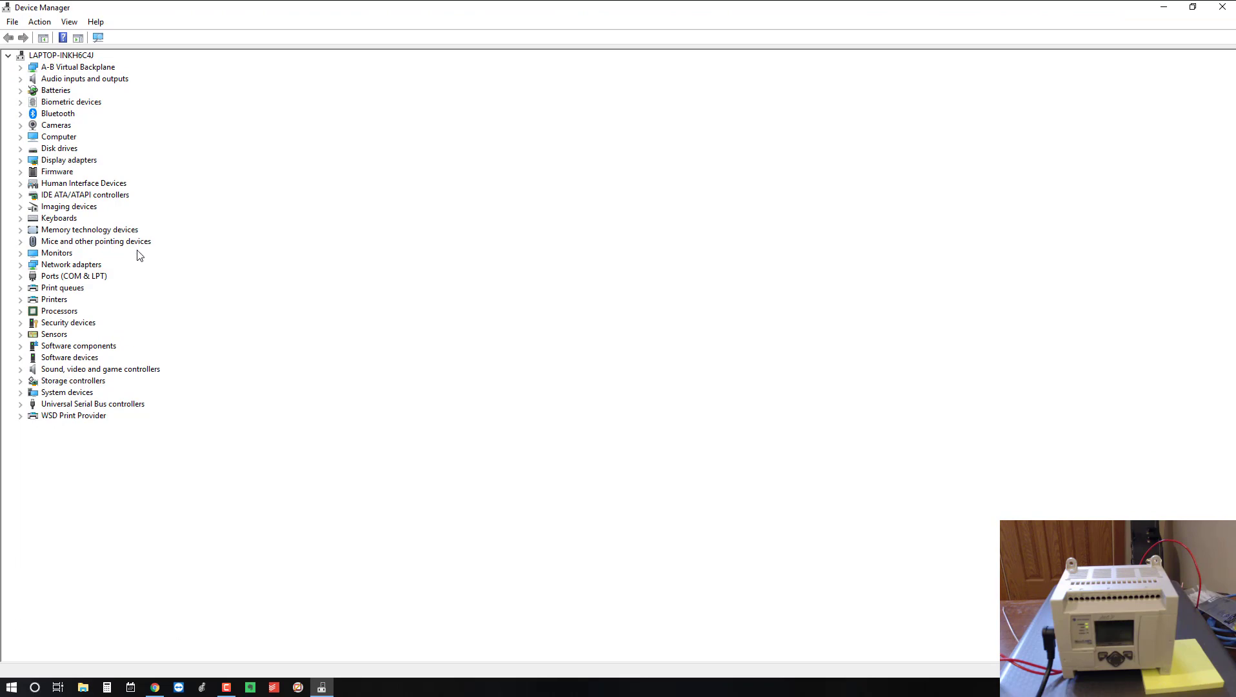
left_click(21, 276)
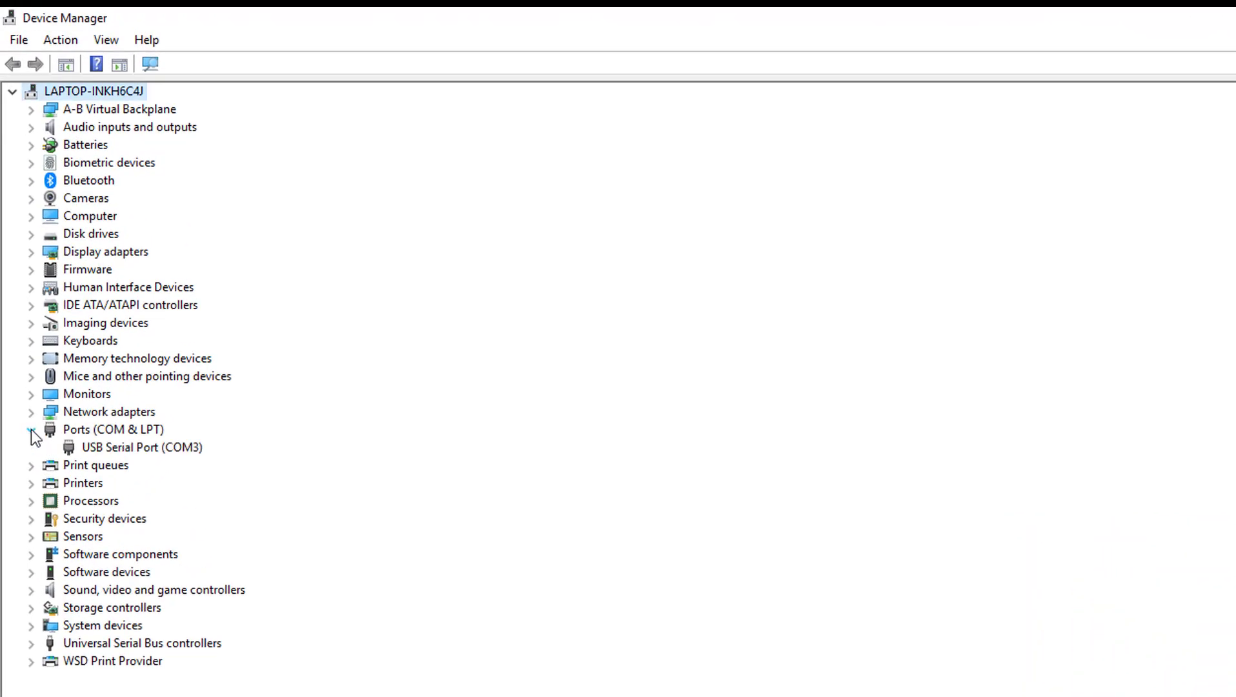
left_click(132, 447)
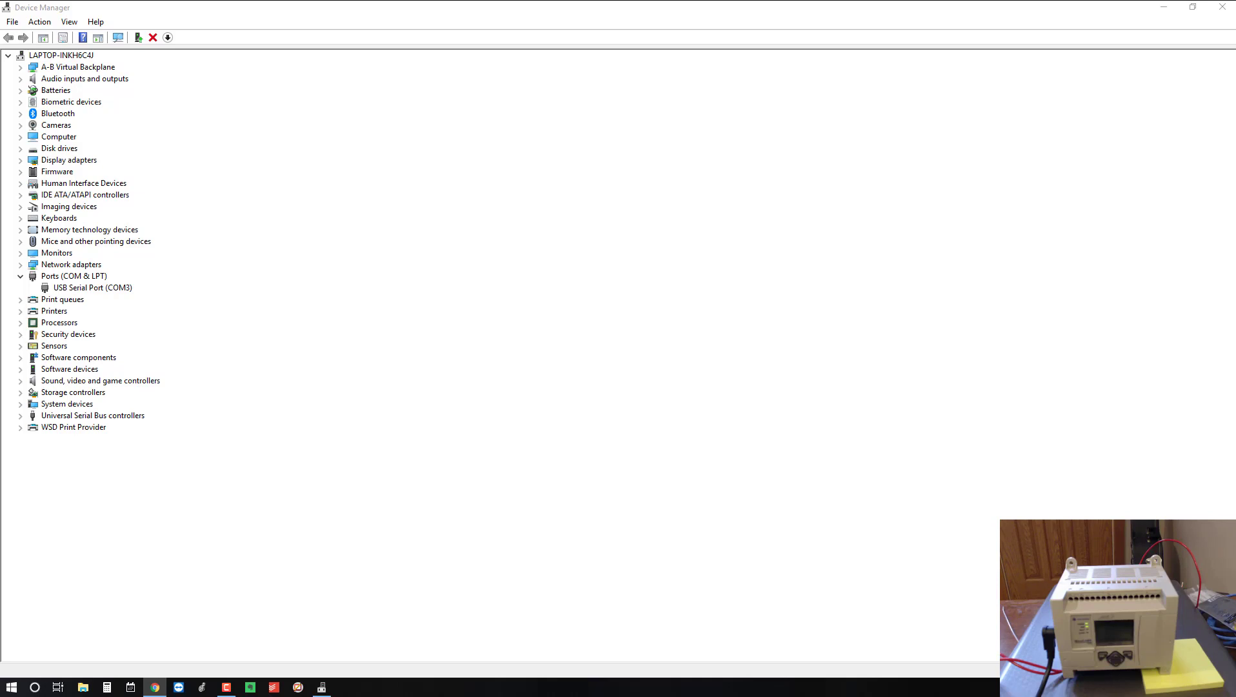
Step: Launch RSLinx Classic from a Start menu search for 'rsli'
left_click(11, 687)
type("rsli")
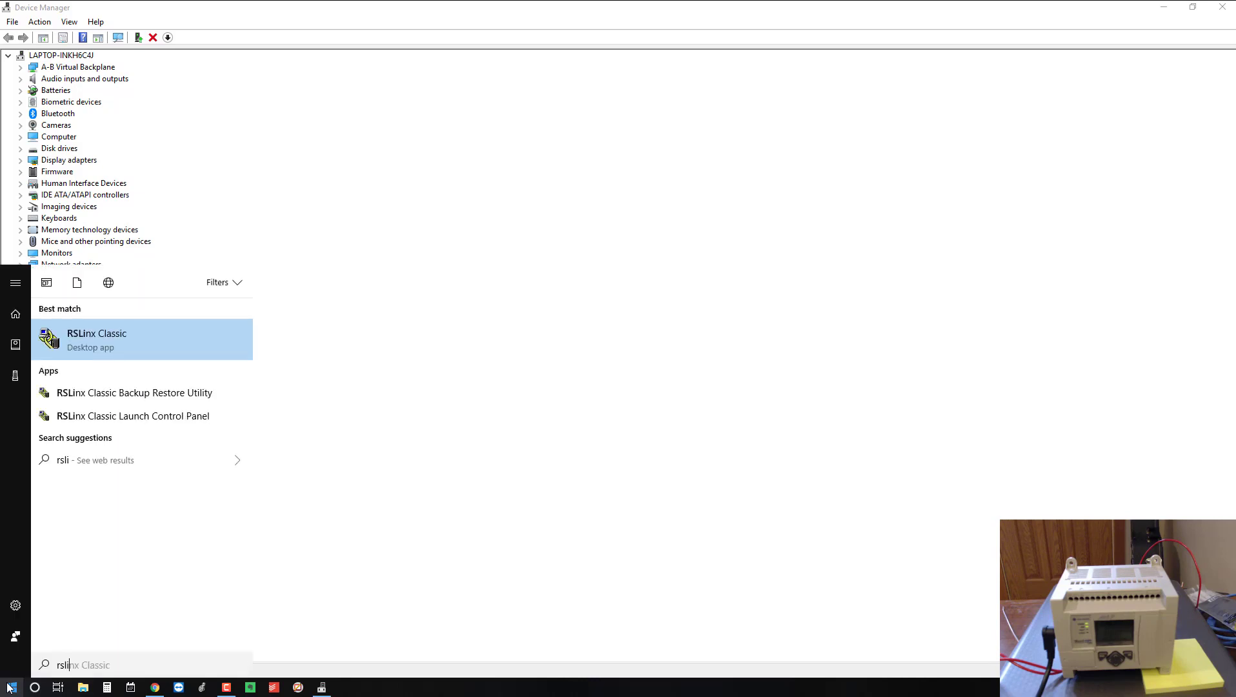
key("Return")
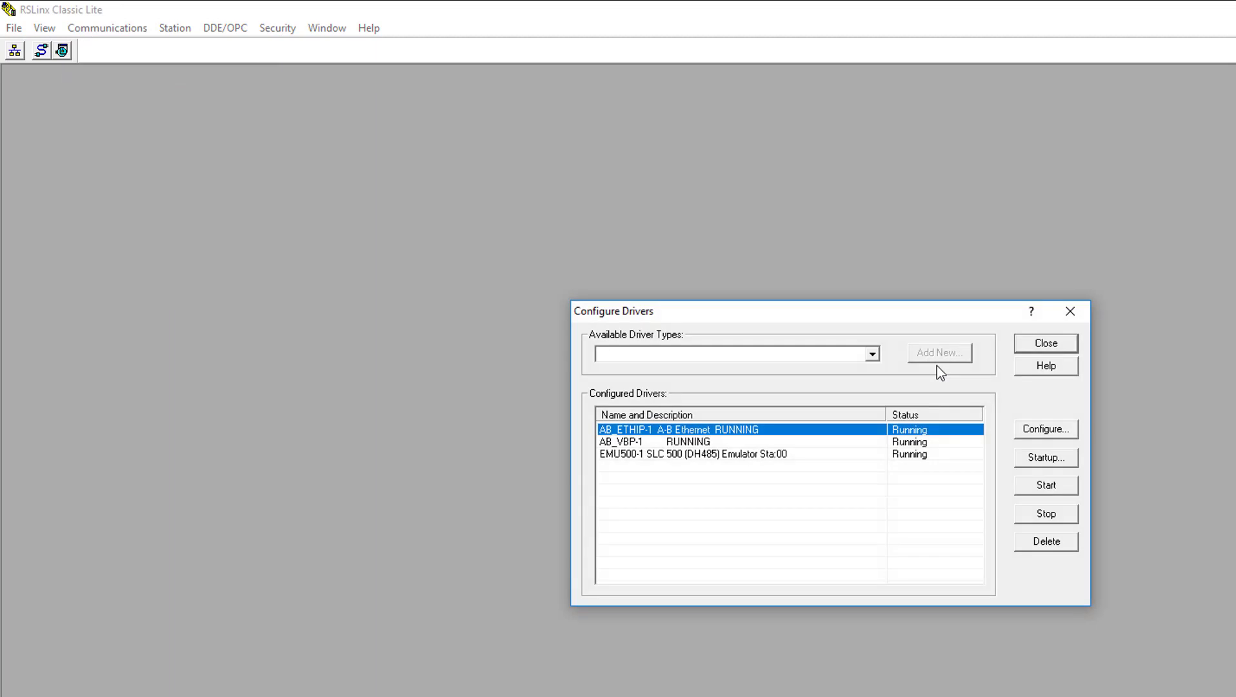
Step: Select RS-232 DF1 devices from the Available Driver Types list
left_click(872, 354)
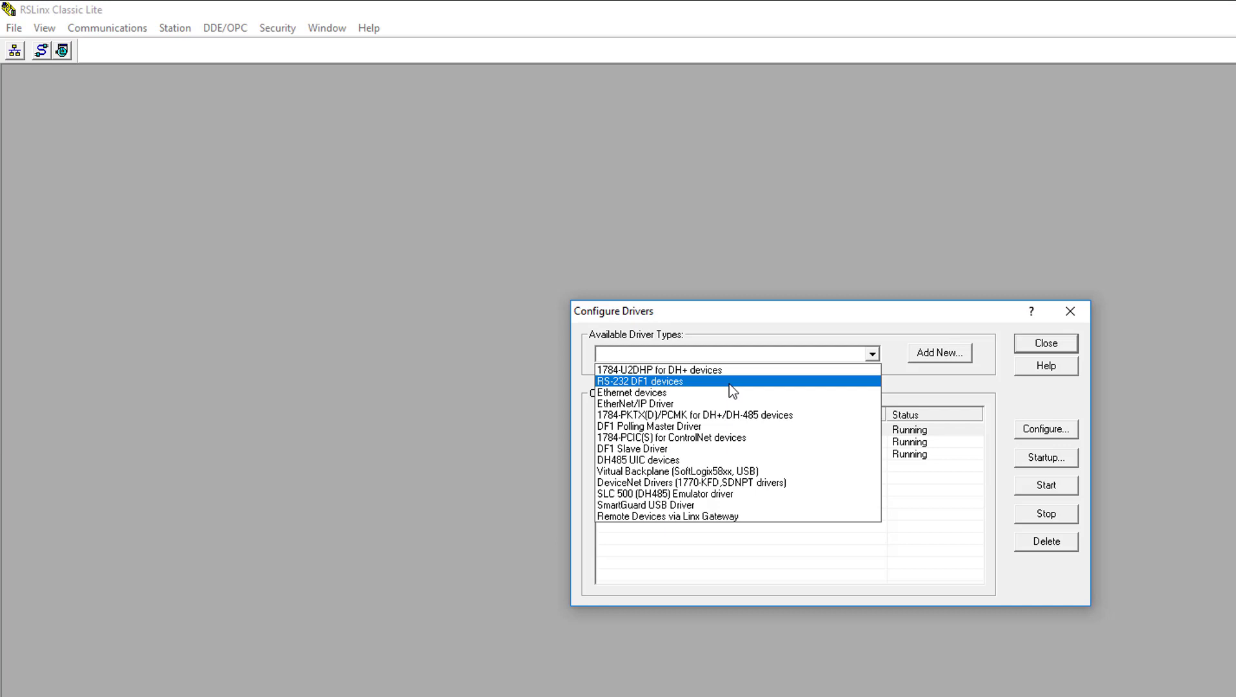
left_click(686, 381)
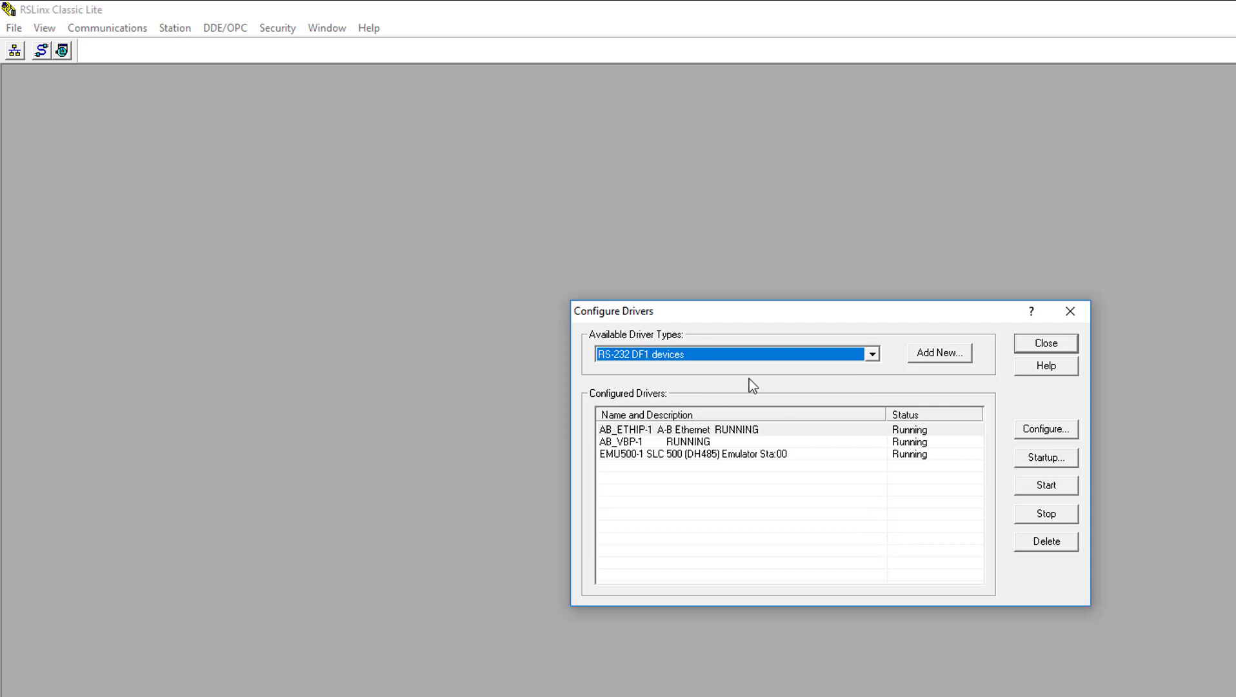
Step: Add a new RS-232 DF1 driver, keeping the default name AB_DF1-1
left_click(947, 353)
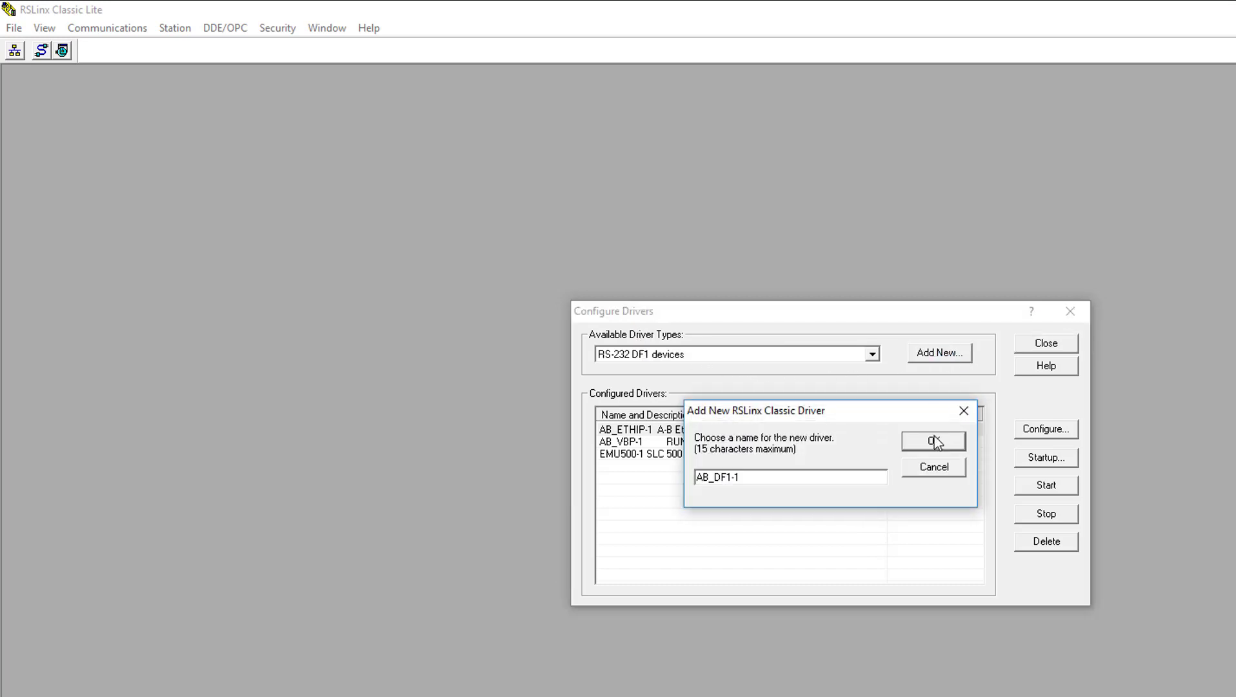
left_click_drag(767, 472, 626, 465)
left_click(948, 443)
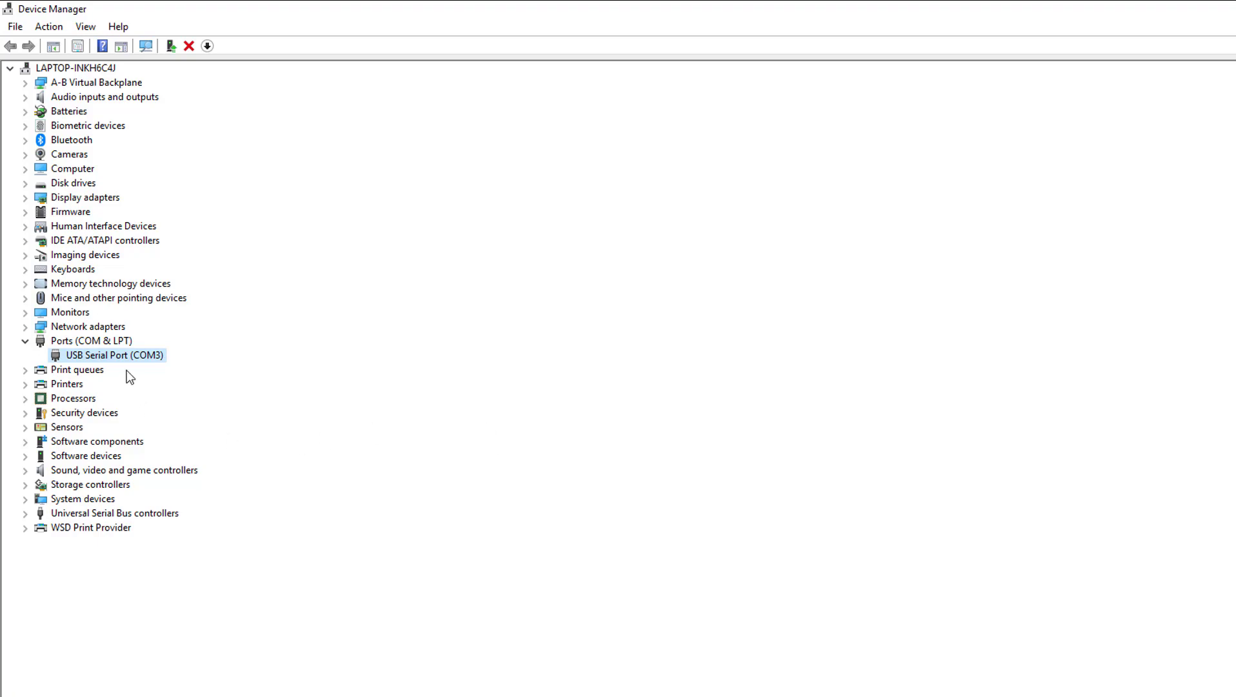
Step: Set the AB_DF1-1 driver's Comm Port to COM3 and Device to SLC-CH0/Micro/PanelView
key("alt+Tab")
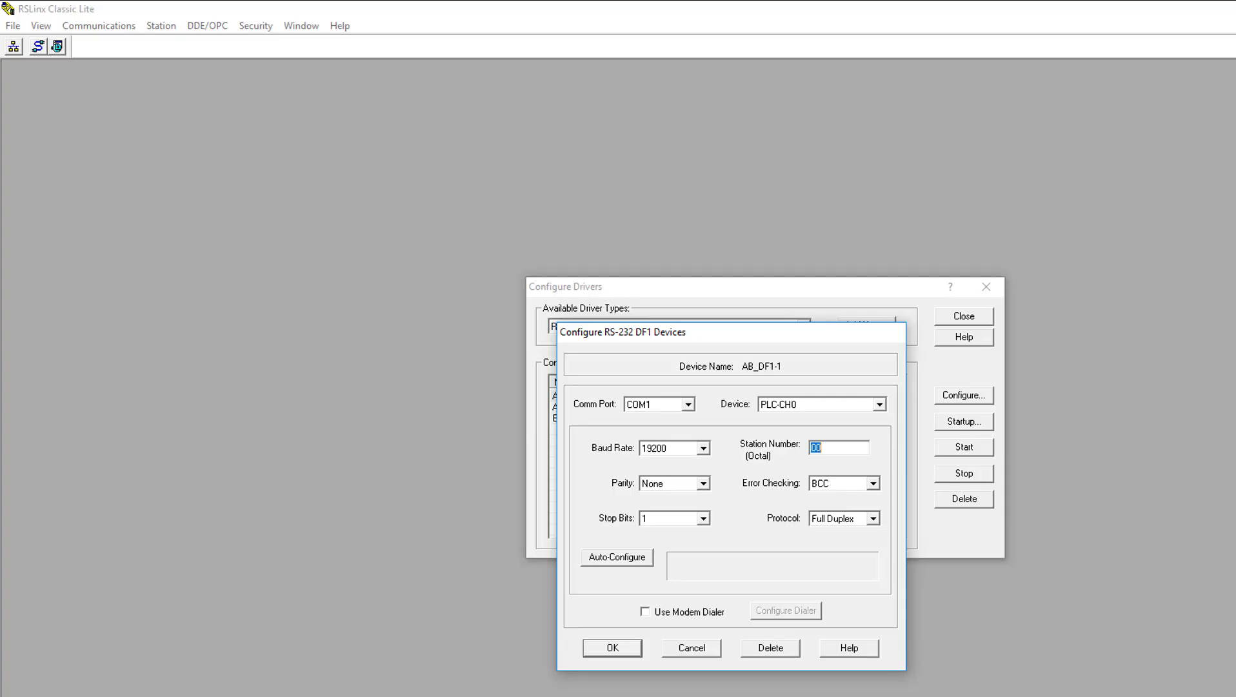
left_click(687, 404)
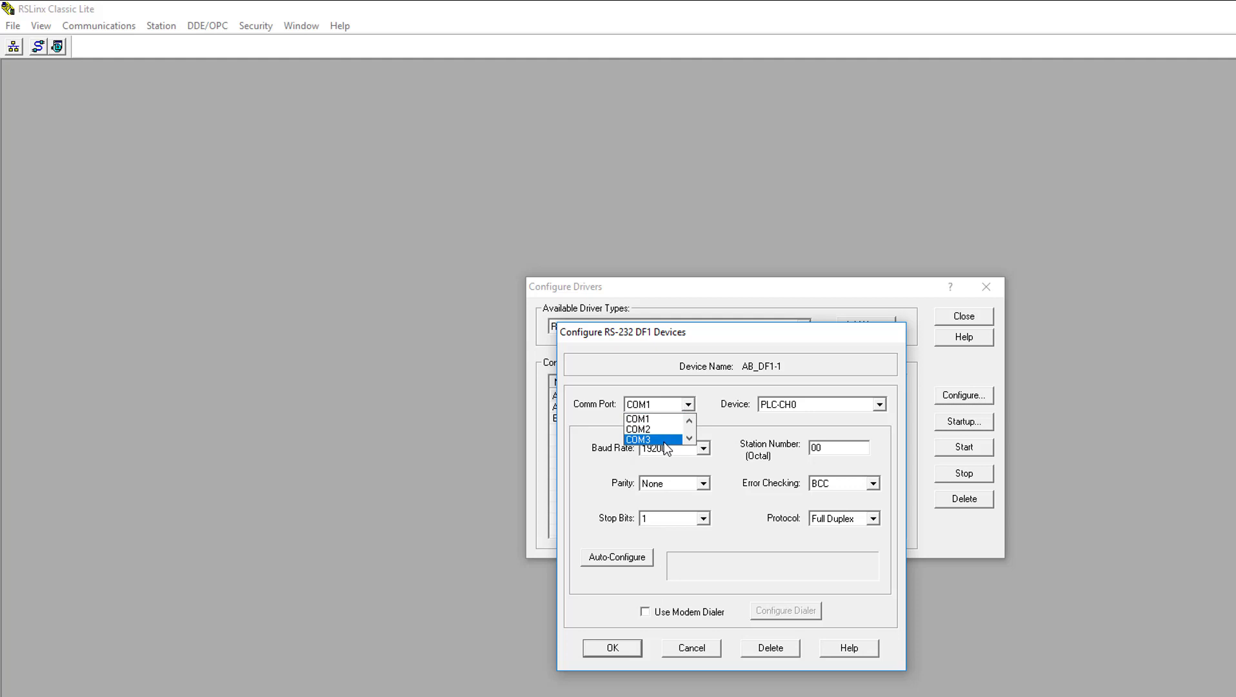
left_click(664, 440)
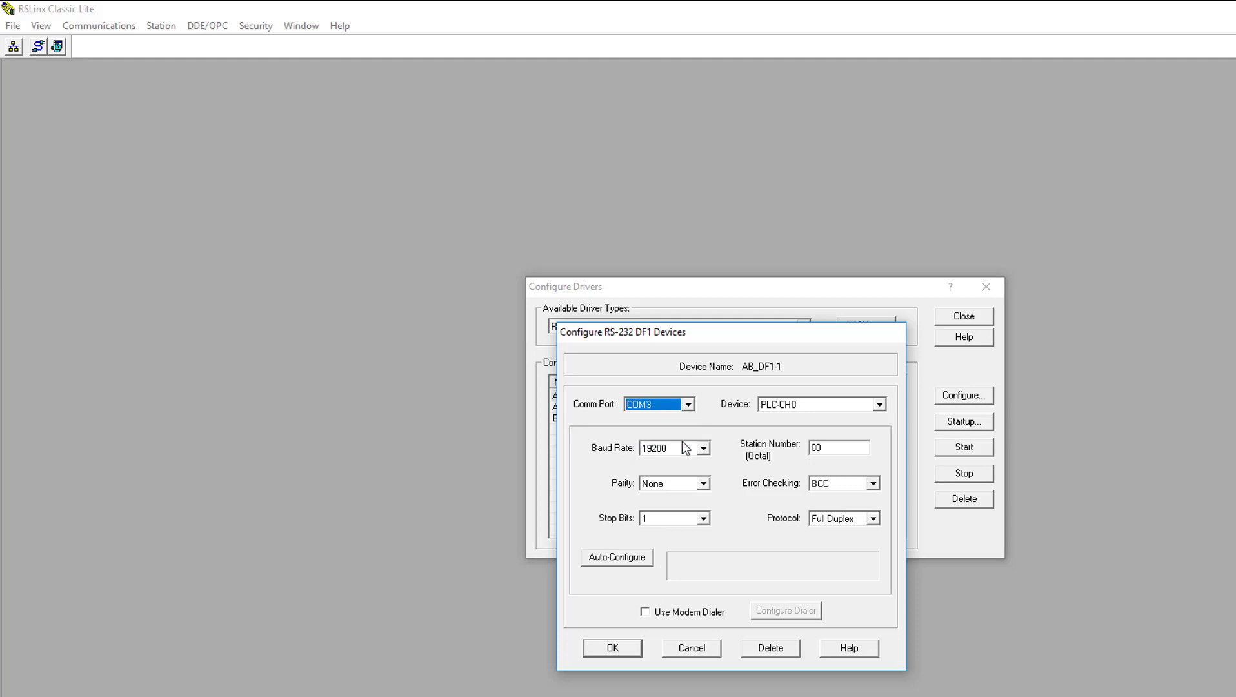
key("alt+Tab")
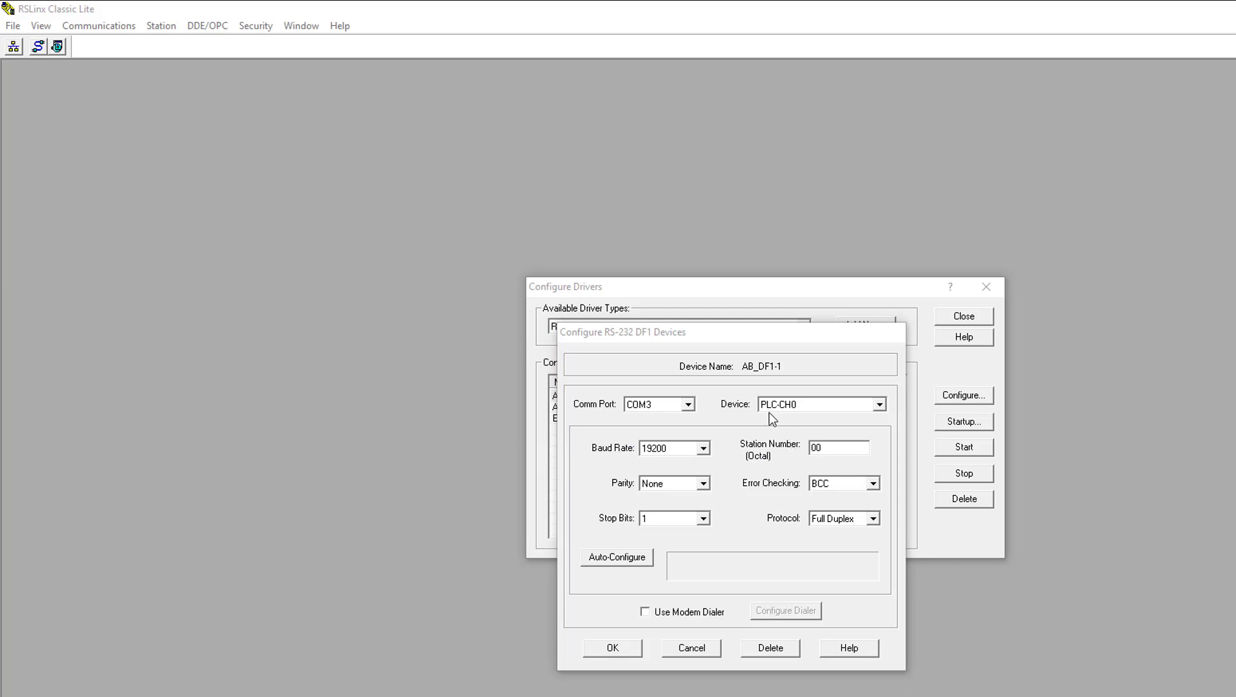
left_click(811, 404)
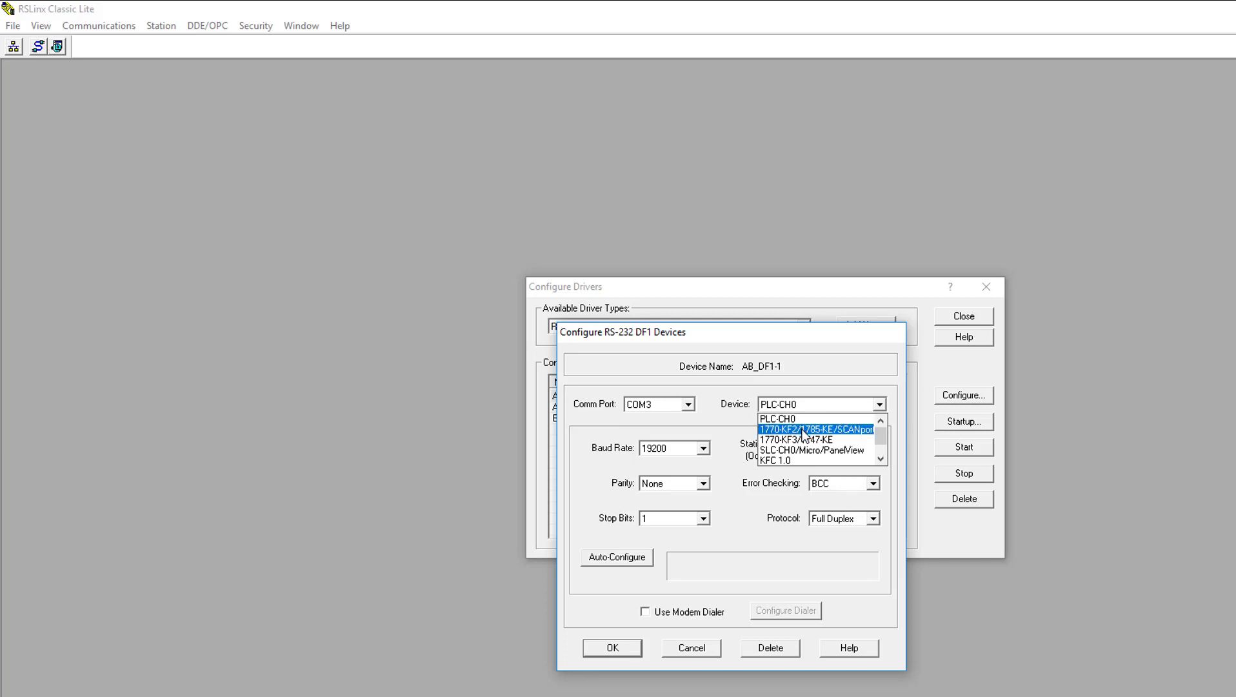
scroll(837, 460, "down", 2)
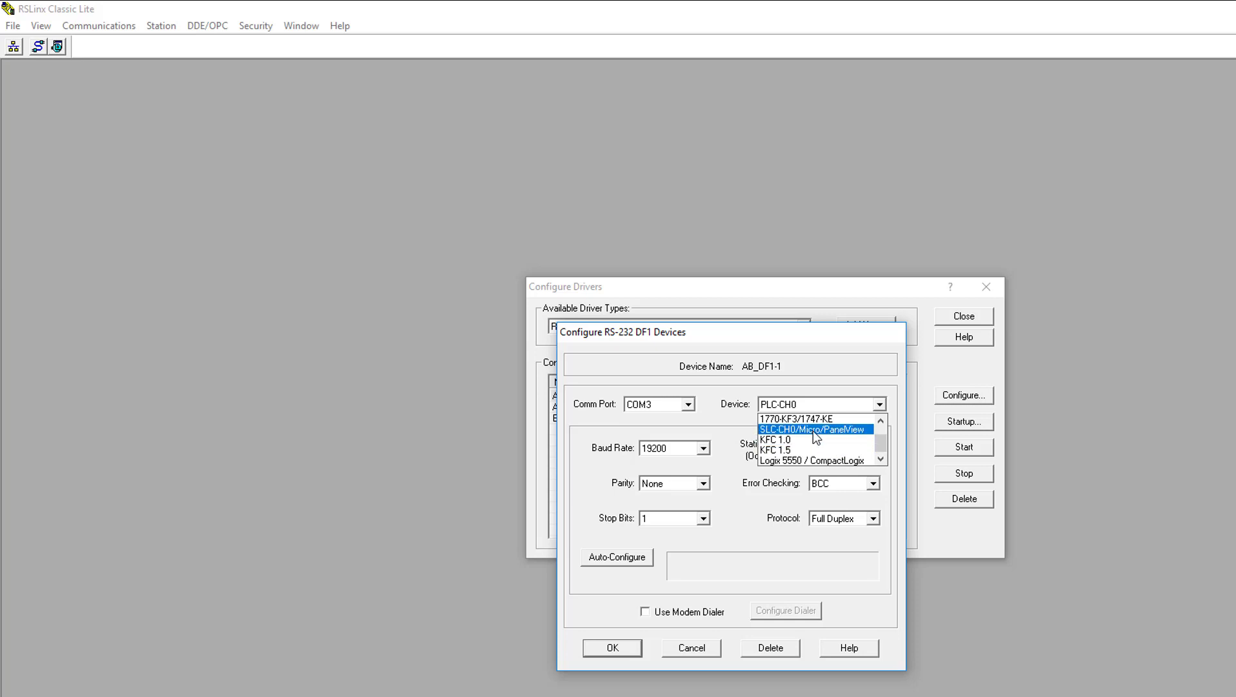
left_click(812, 431)
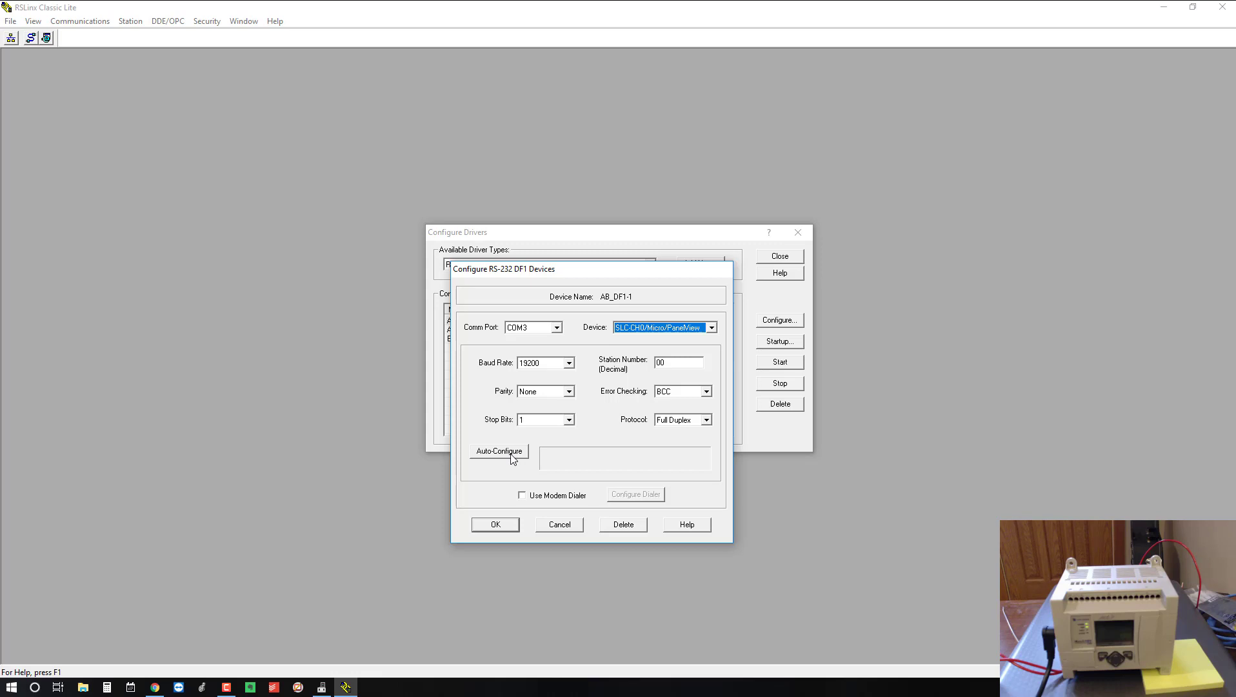
Step: Auto-configure AB_DF1-1 on COM3, save with OK, and close Configure Drivers
left_click(513, 456)
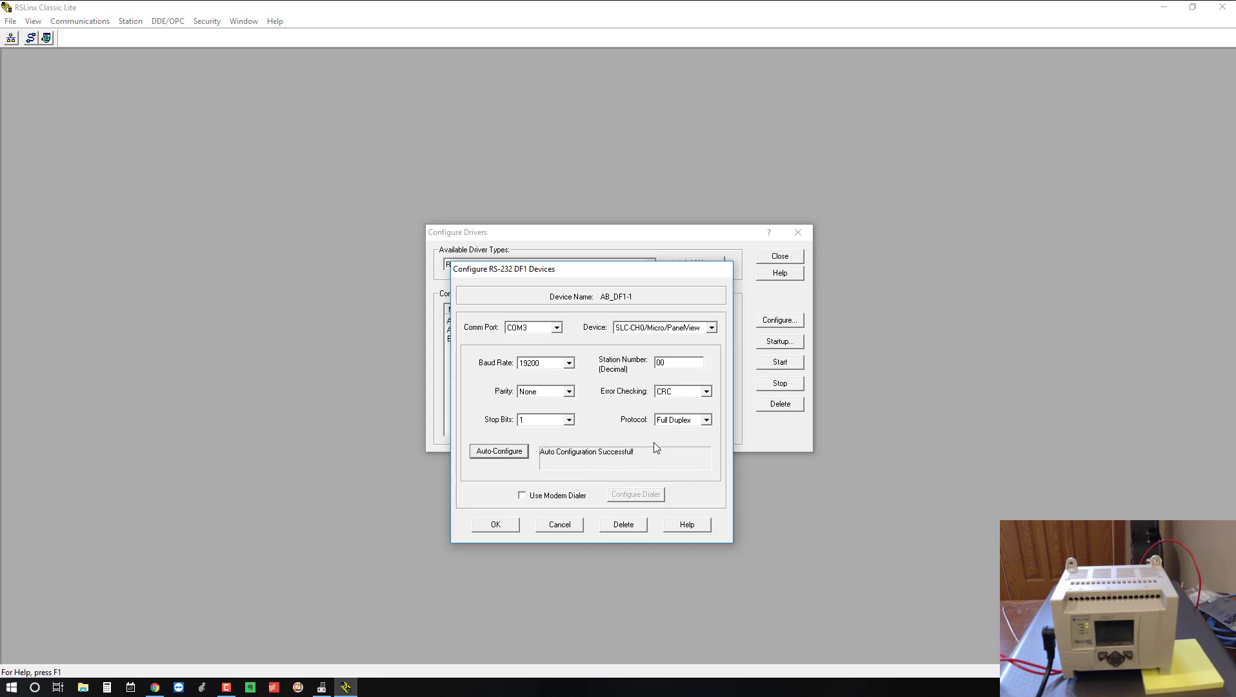
left_click(494, 525)
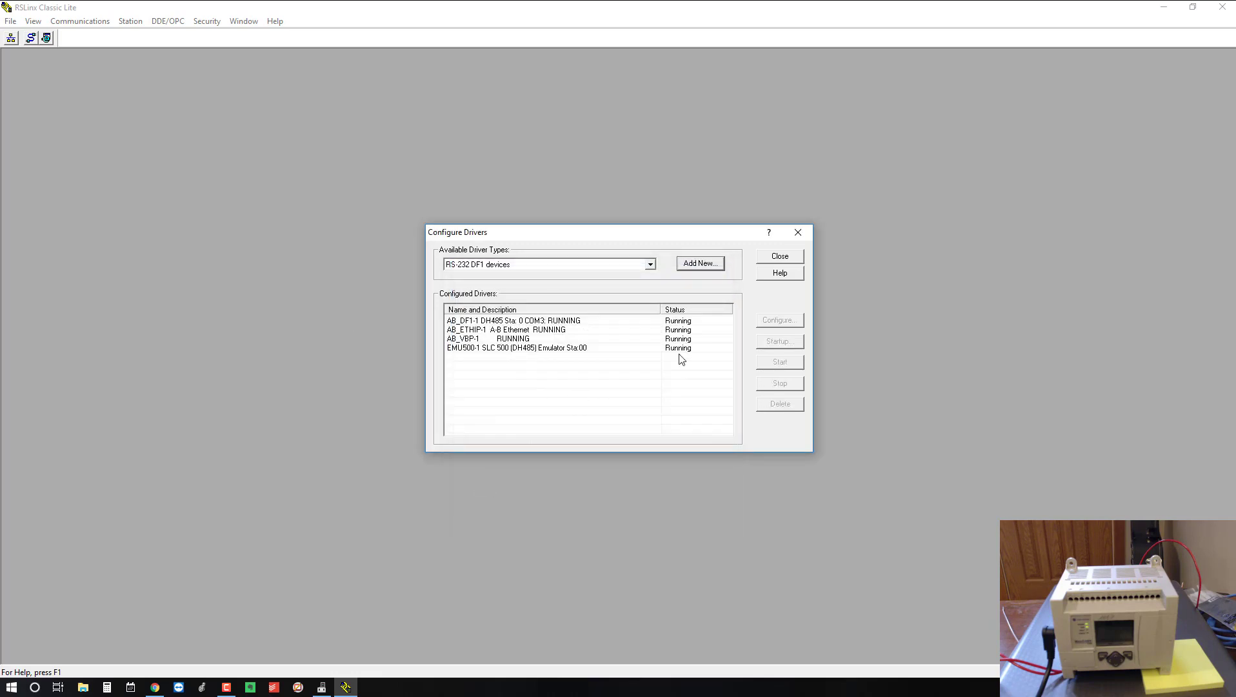
left_click(780, 256)
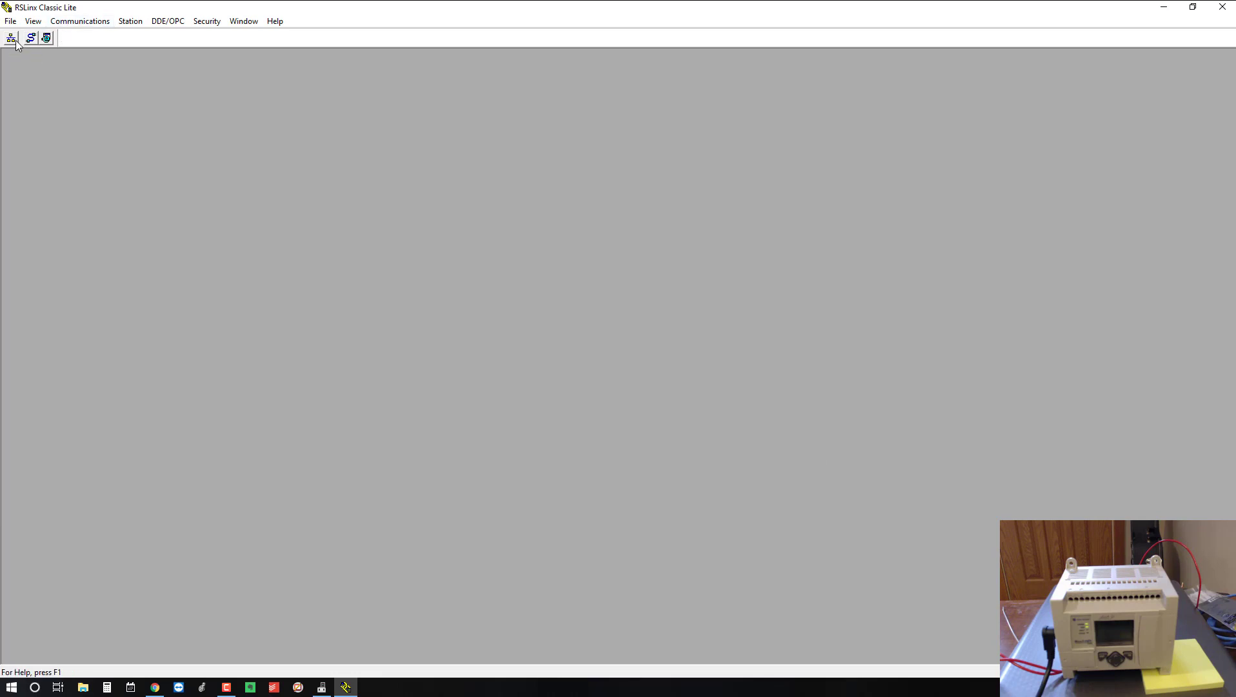
Step: In a maximized RSWho, expand AB_DF1-1 and select the MicroLogix 1100 at node 01
left_click(11, 40)
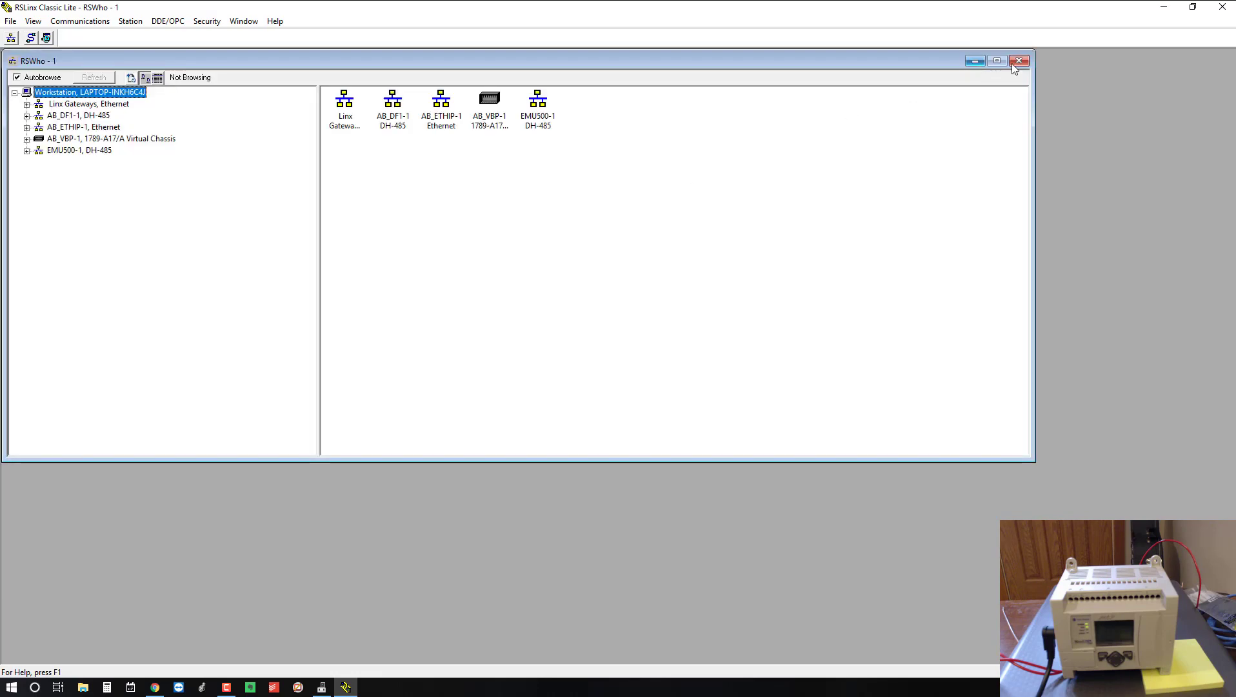
left_click(998, 62)
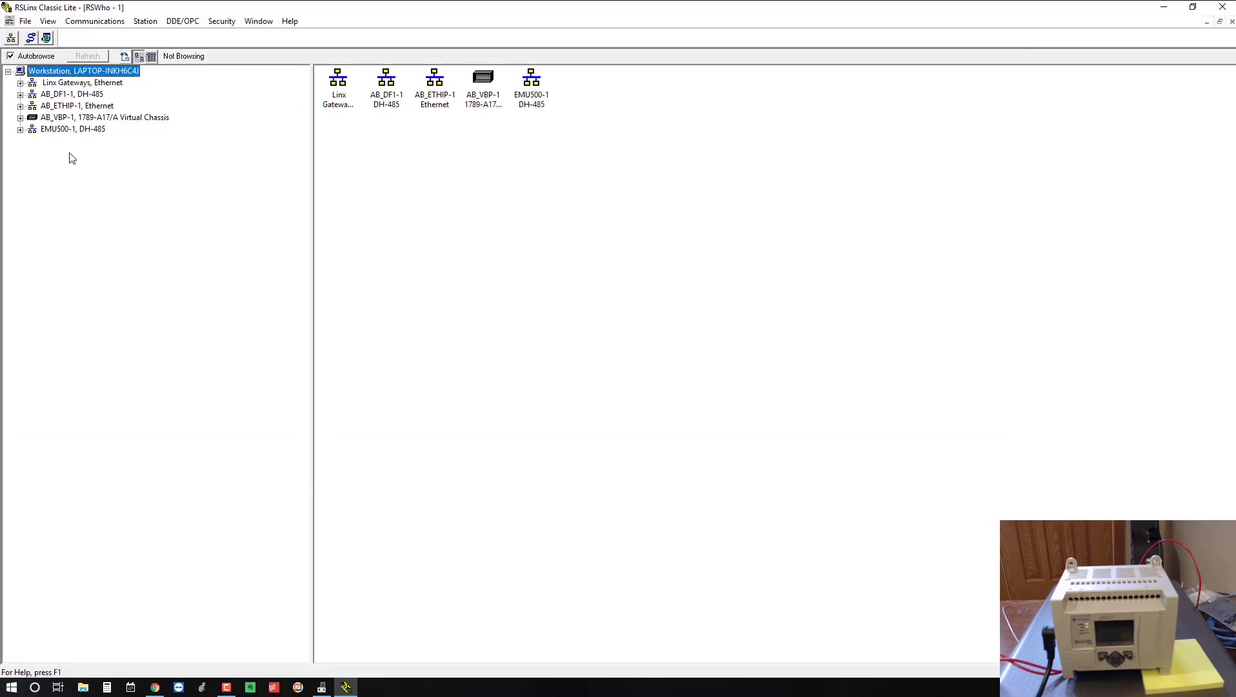
left_click(54, 95)
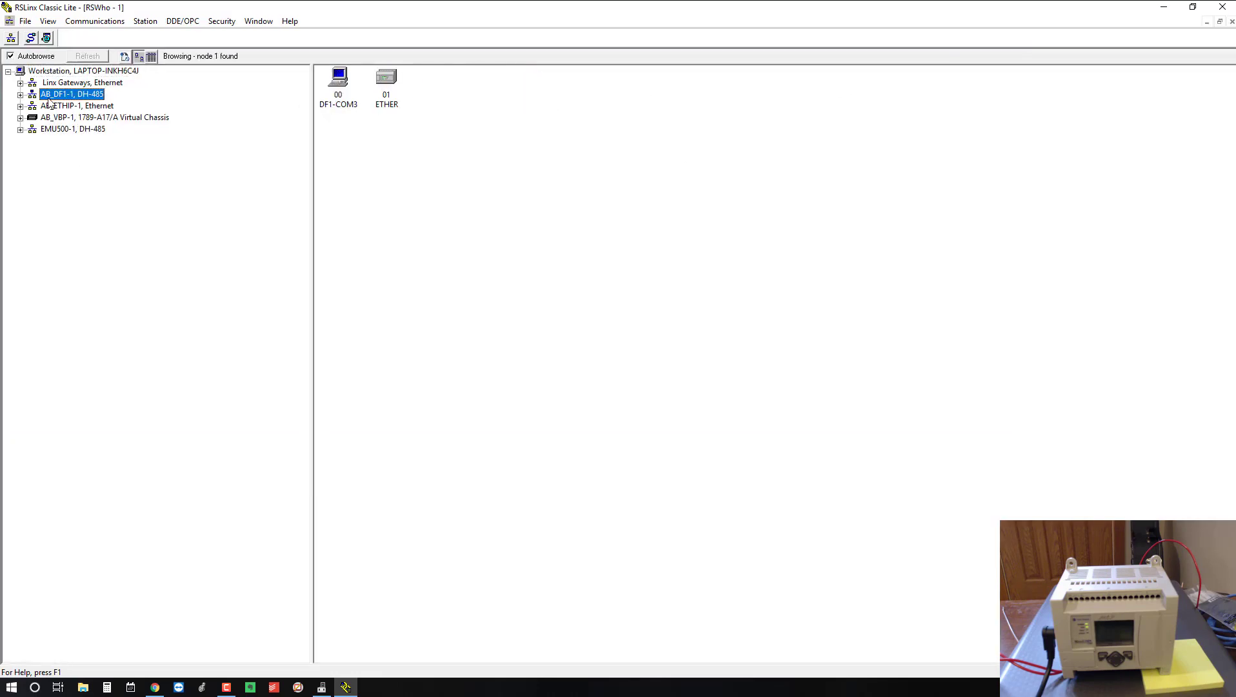
left_click(20, 95)
left_click(70, 117)
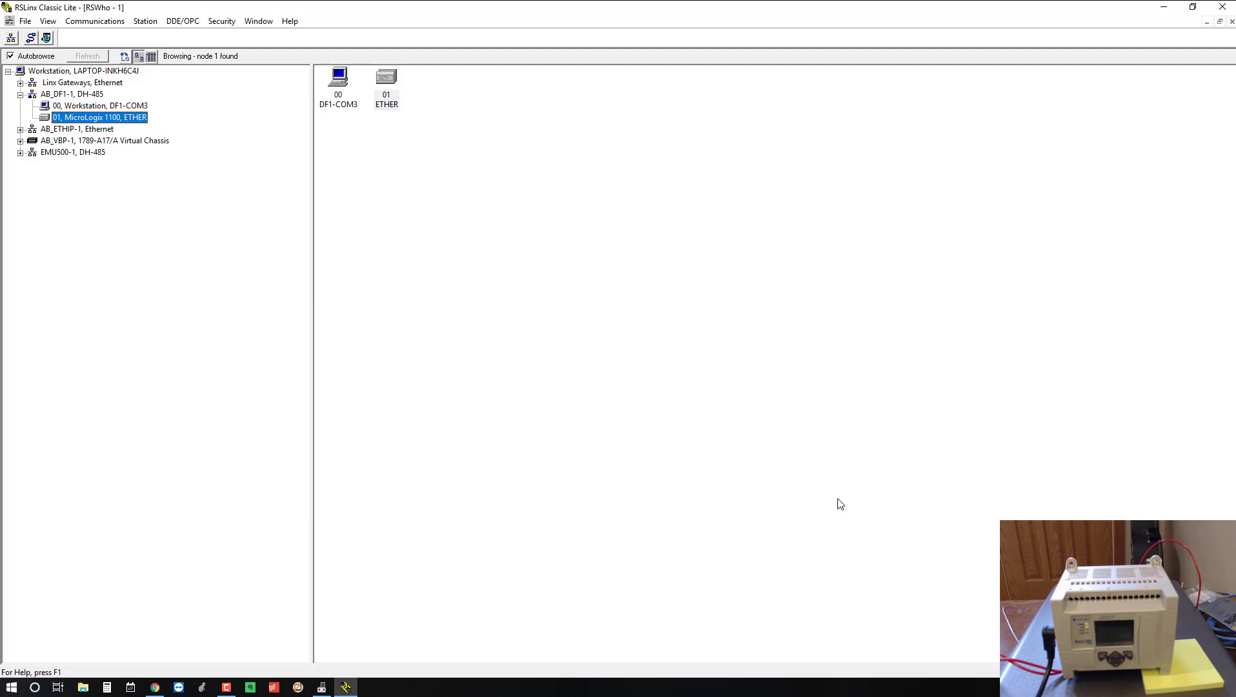
Step: Launch RSLogix Micro English from a Start menu search for 'rslogix'
left_click(13, 687)
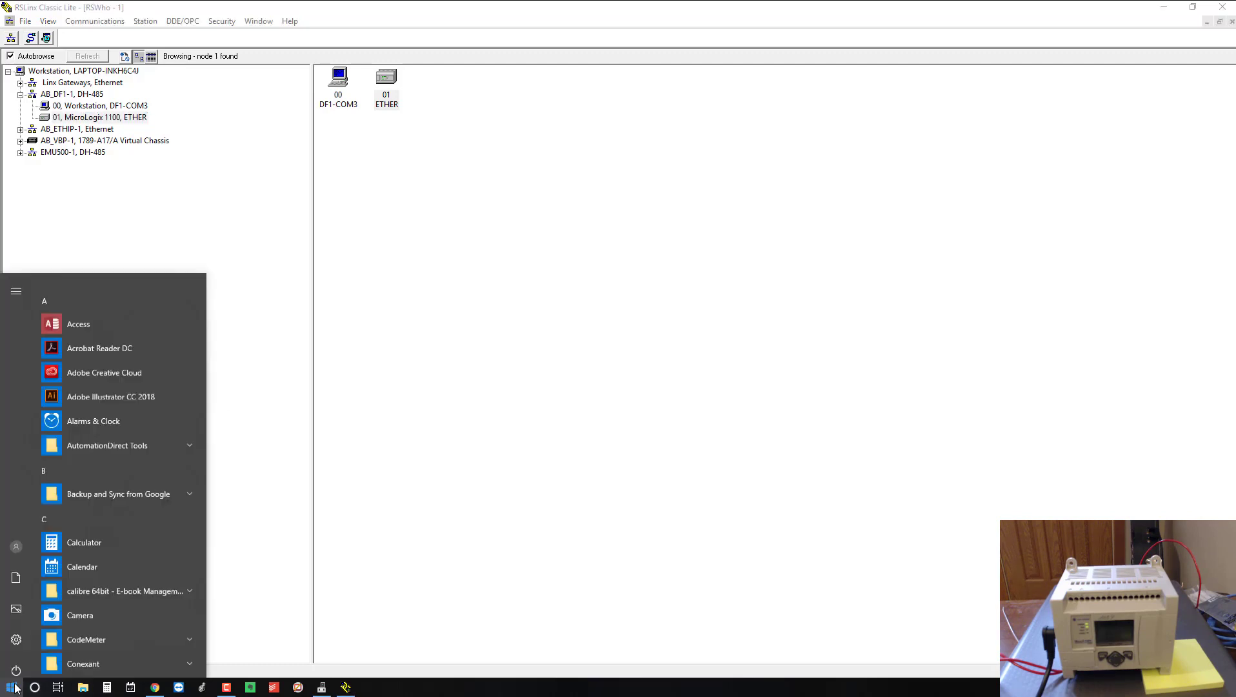
type("rslogix")
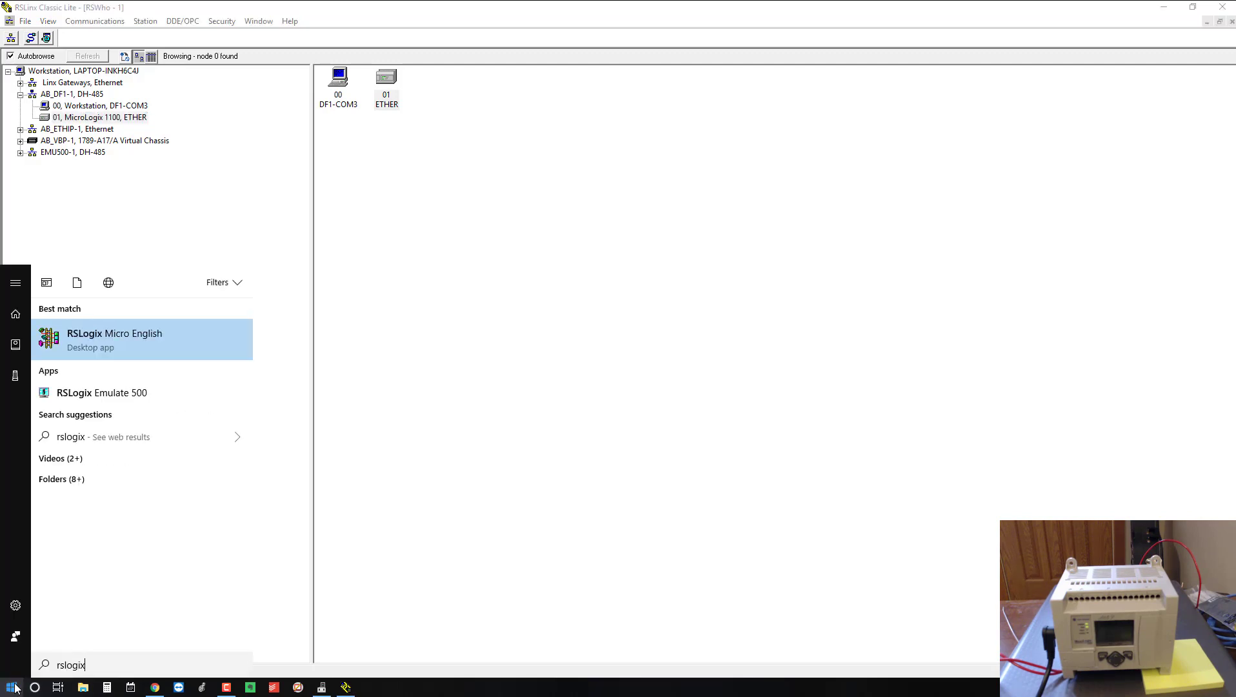
key("Return")
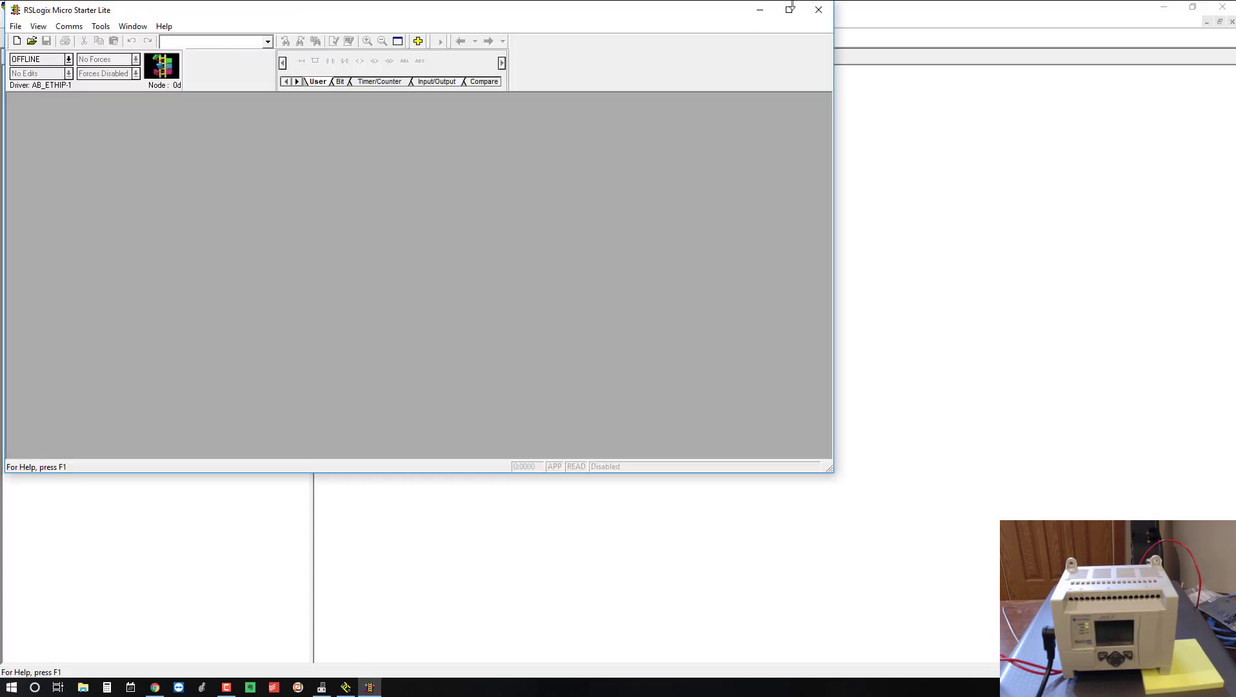
Step: Open the ETHER project from the File menu's recent files list
left_click(790, 9)
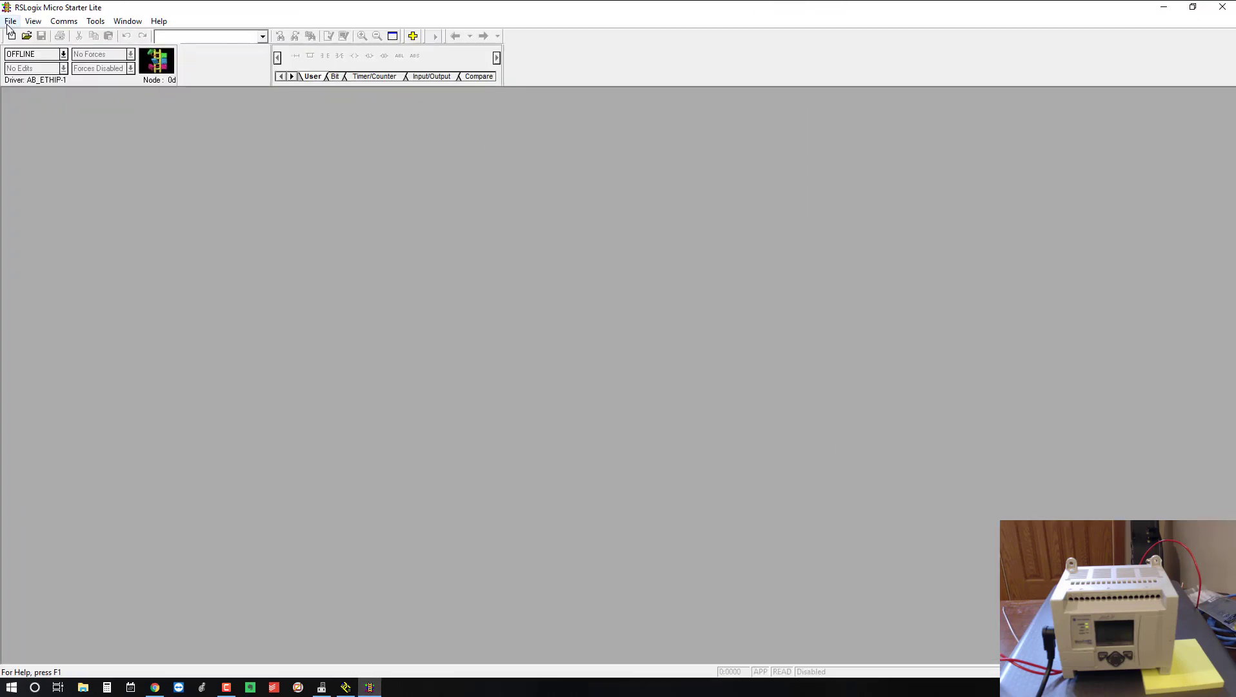
left_click(11, 20)
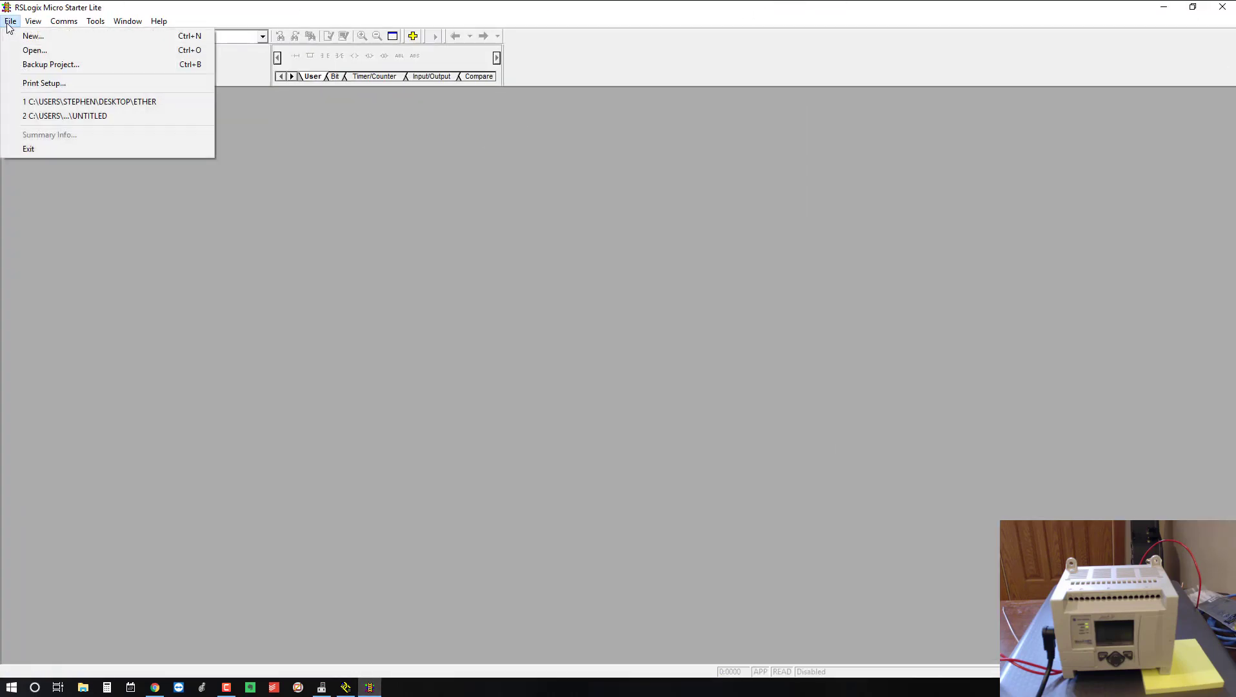
left_click(84, 107)
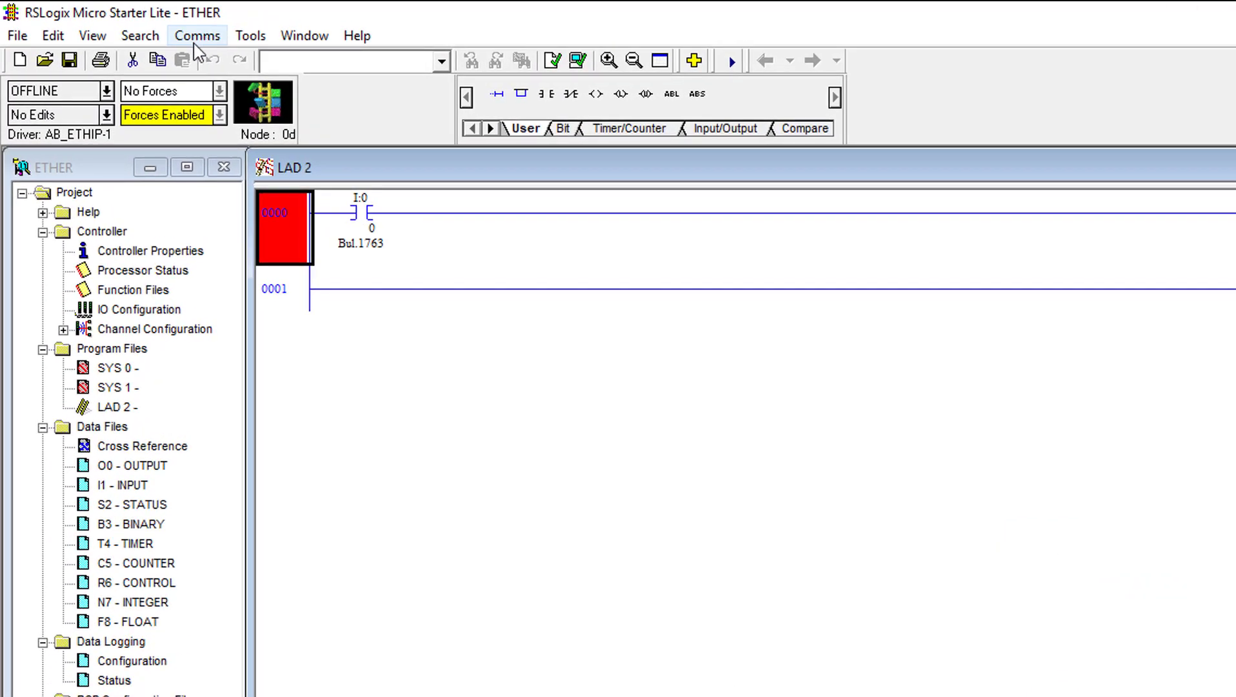
Step: Go online via Who Active Go Online to the MicroLogix 1100 ETHER at AB_DF1-1 node 01
left_click(194, 42)
left_click(230, 87)
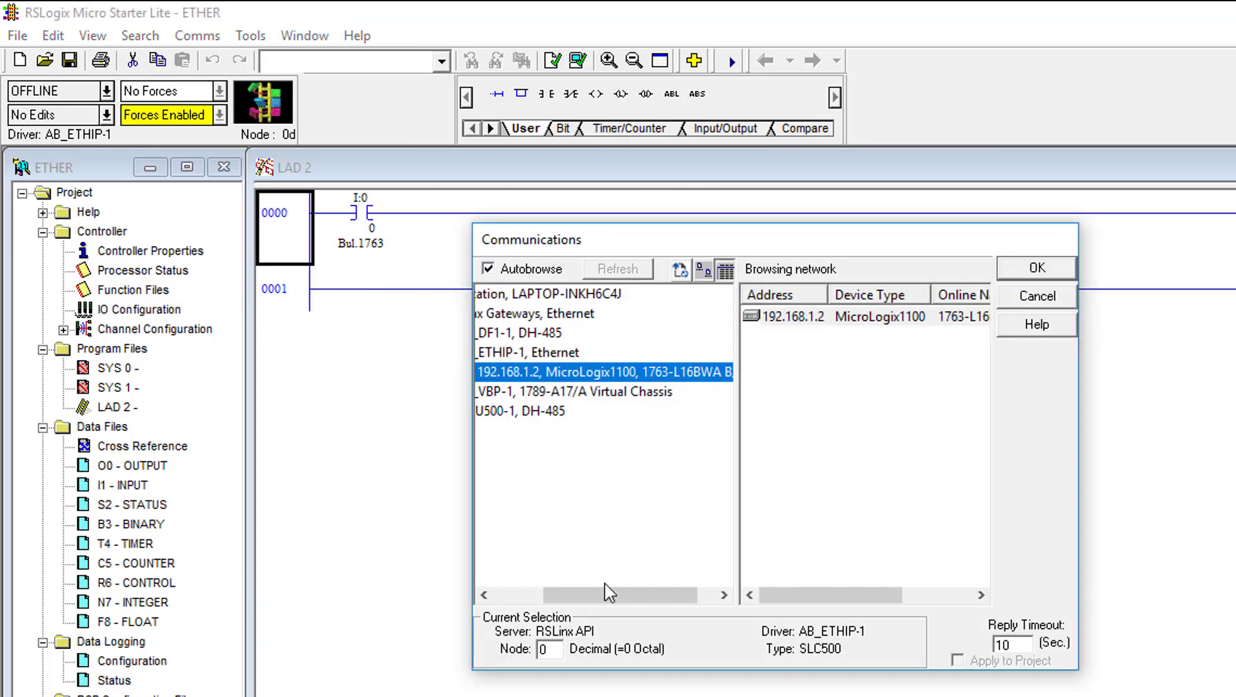
left_click_drag(609, 591, 558, 592)
left_click(505, 353)
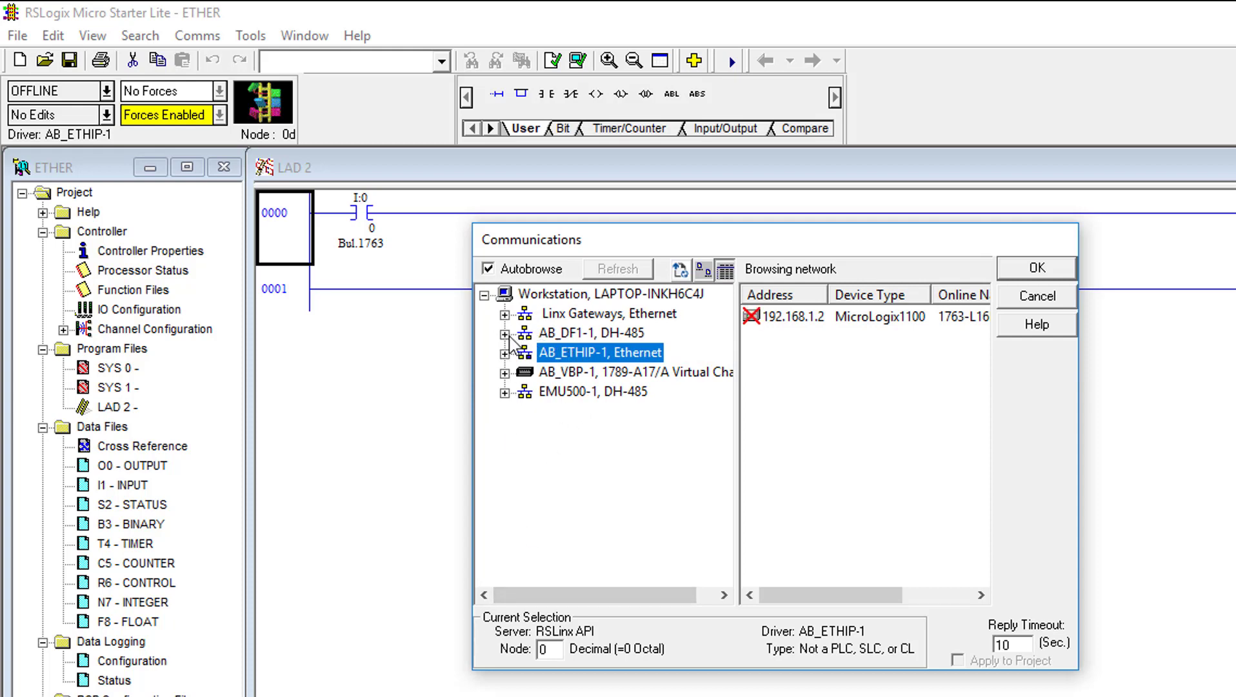
left_click(559, 333)
left_click(505, 334)
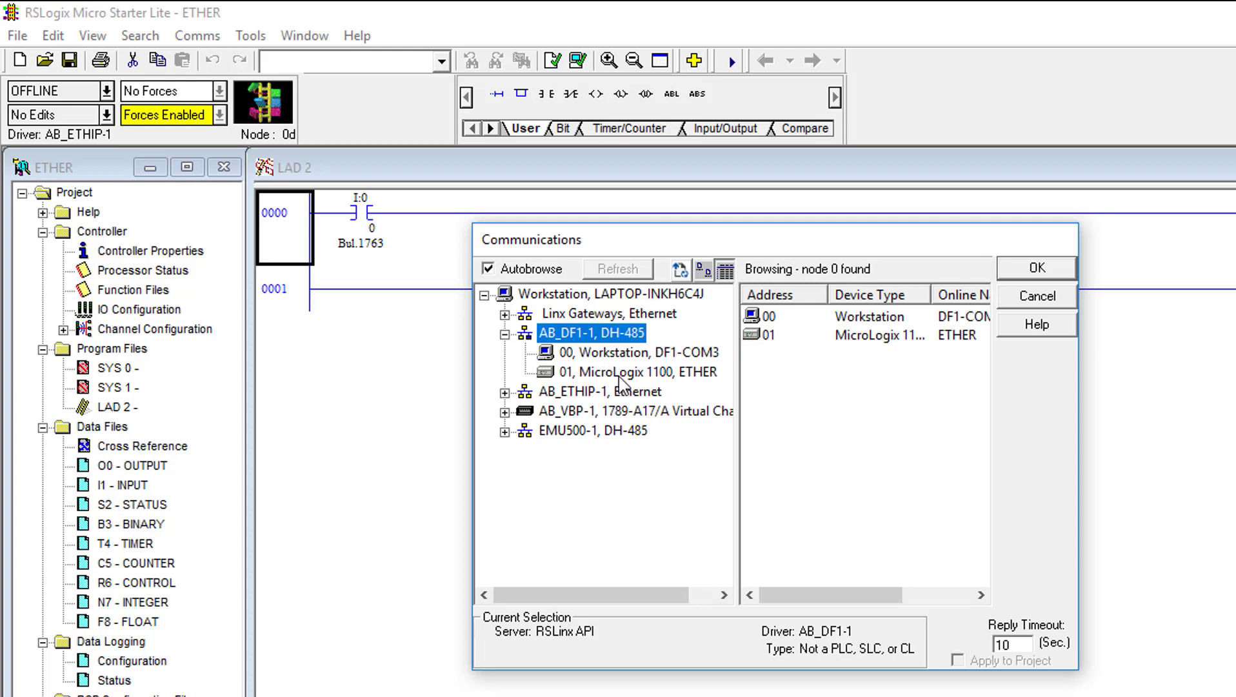
left_click(613, 372)
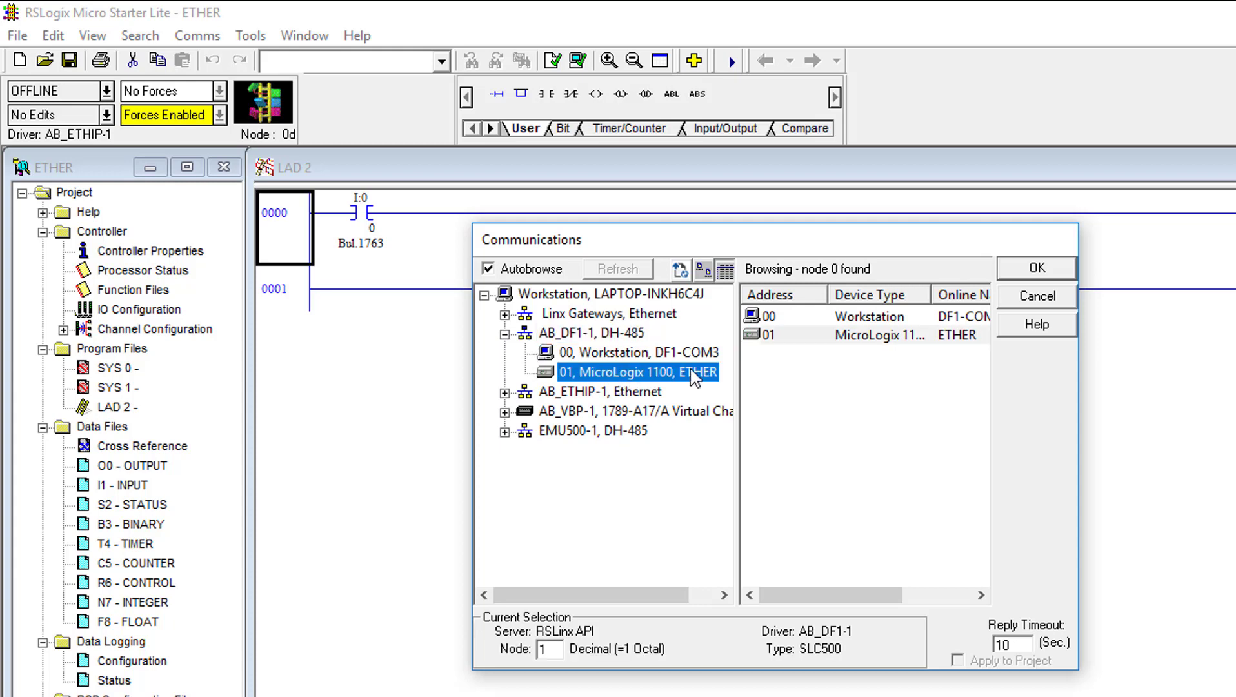
left_click(1038, 267)
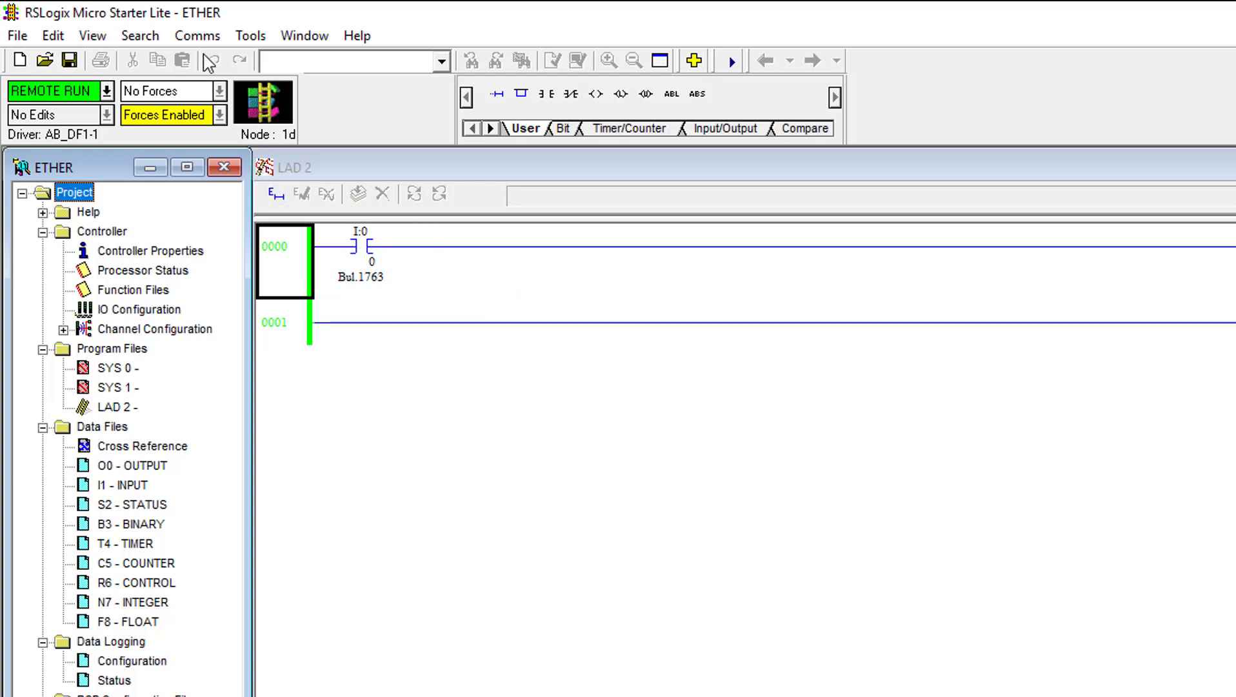
Step: Try downloading, dismiss the must-be-offline warning, and take the ETHER project offline
left_click(193, 39)
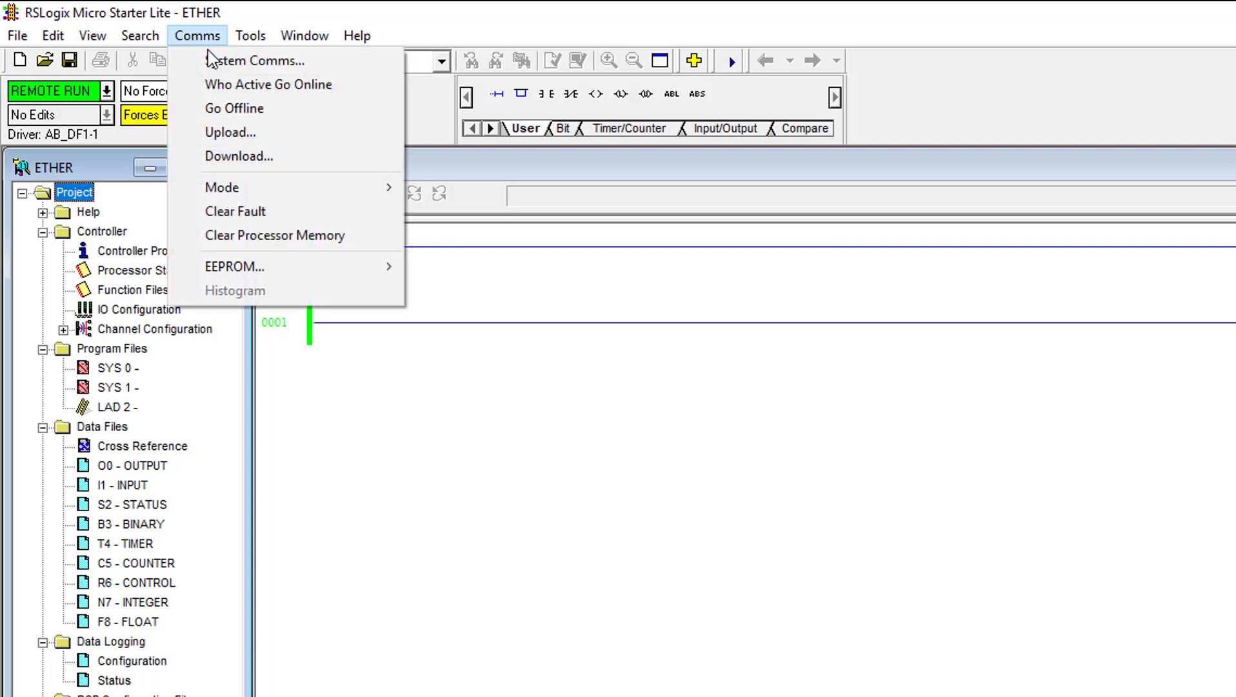
left_click(264, 156)
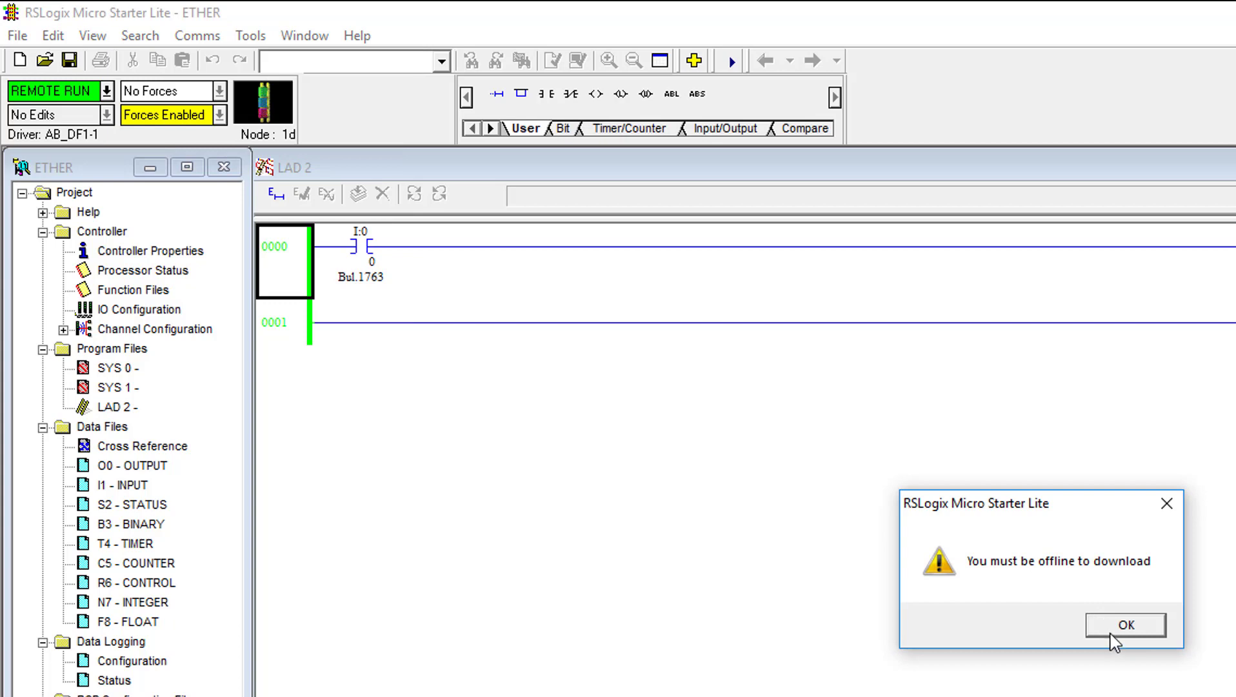
left_click(1126, 625)
left_click(107, 91)
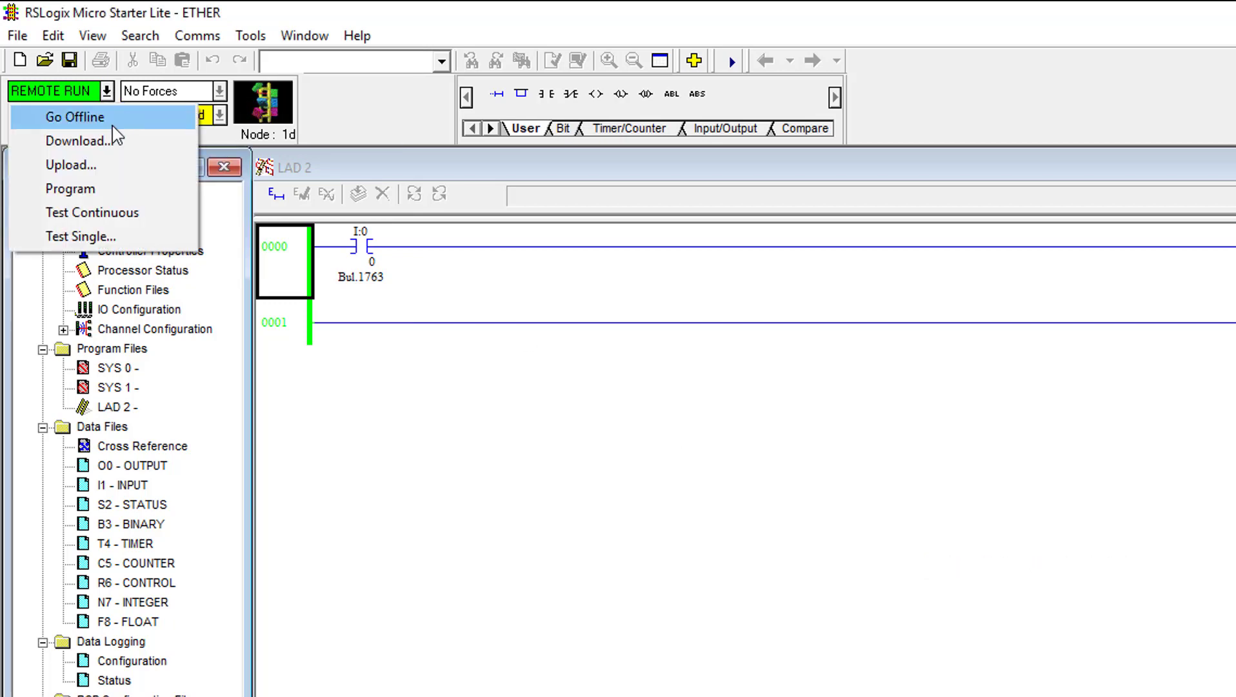
left_click(97, 117)
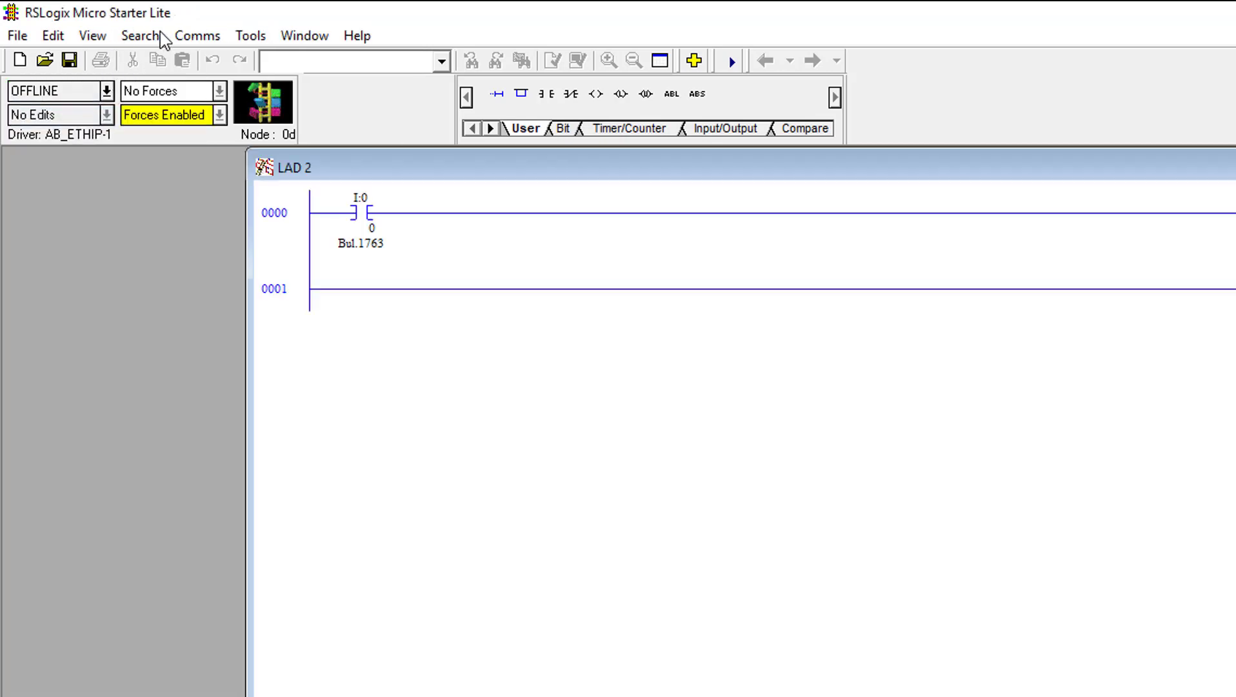
Step: Start downloading the offline ETHER project and accept the revision note
left_click(198, 35)
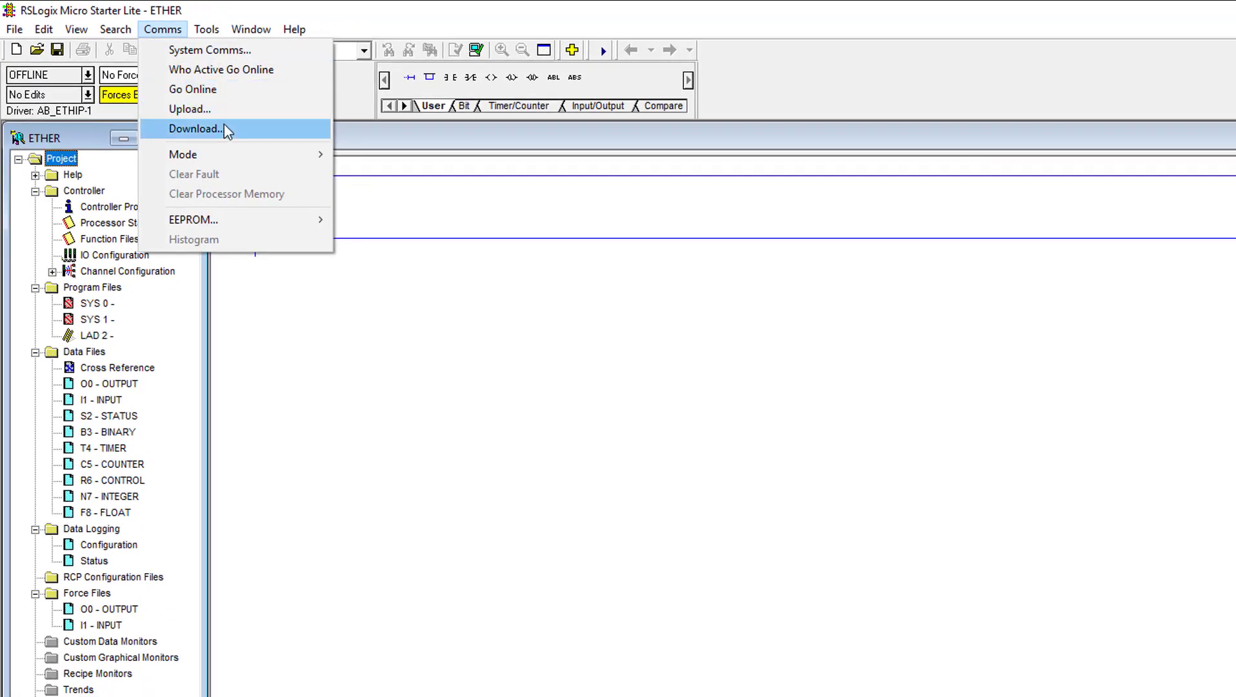
left_click(224, 129)
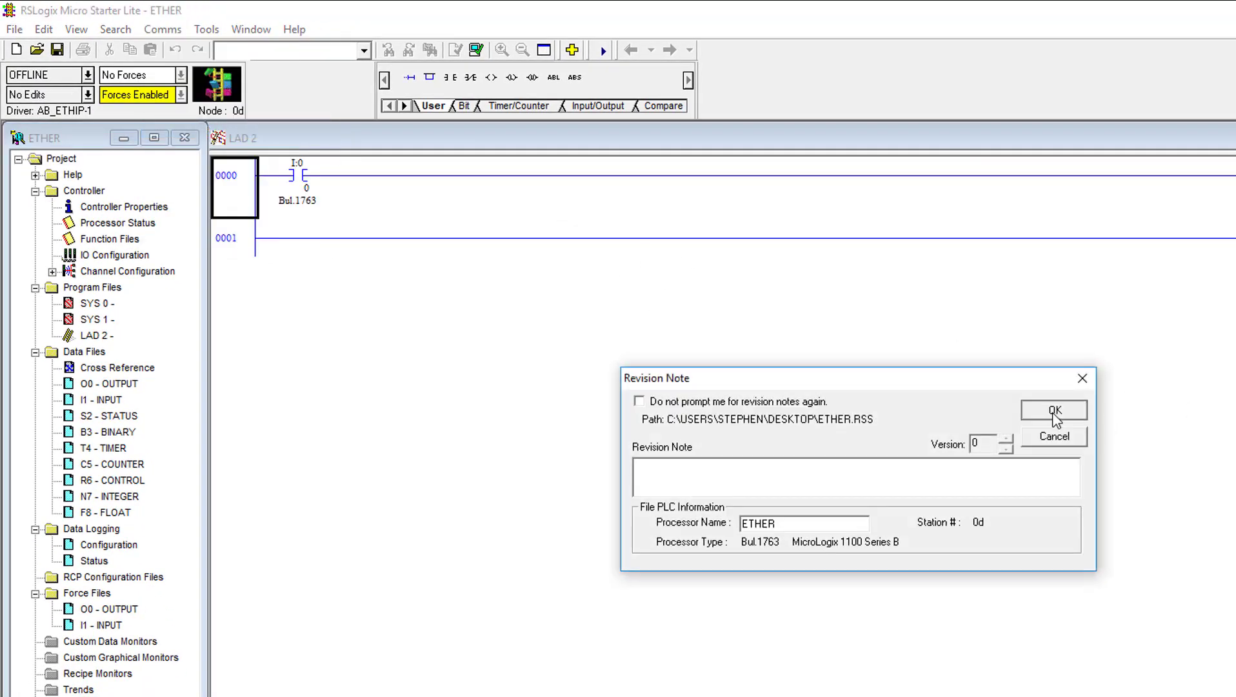
left_click(1055, 412)
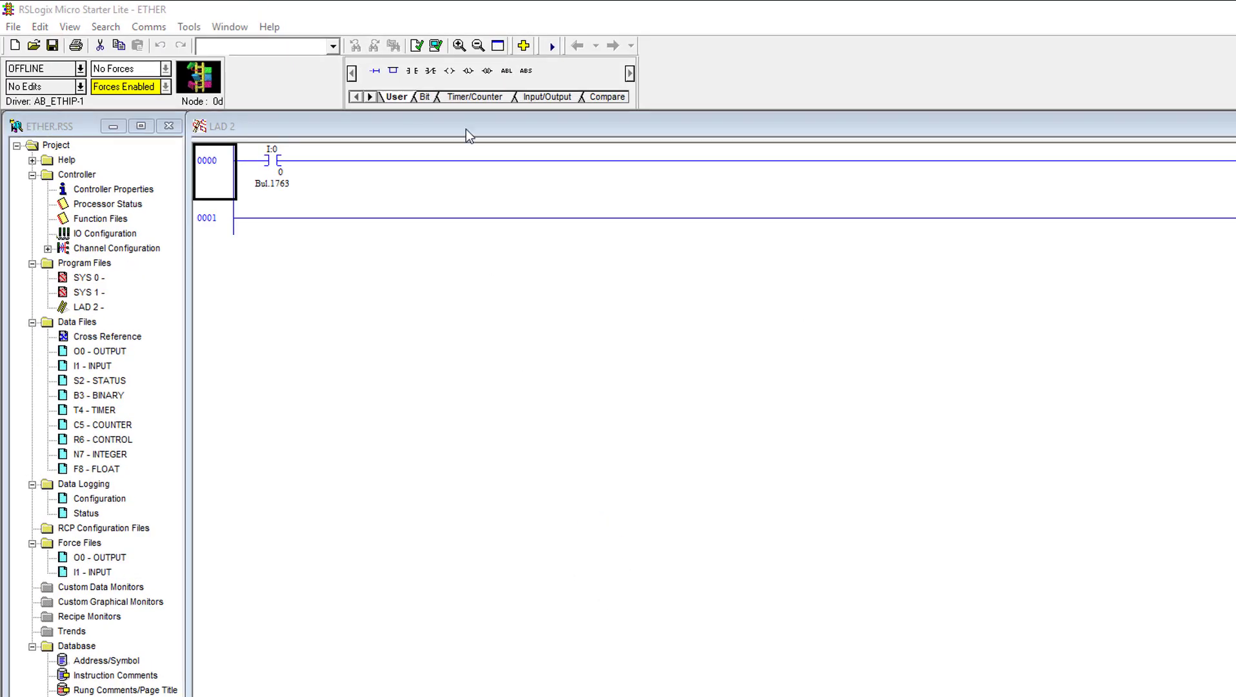
Step: In System Comms, download to the MicroLogix 1100 at node 01 and accept the revision note
left_click(158, 25)
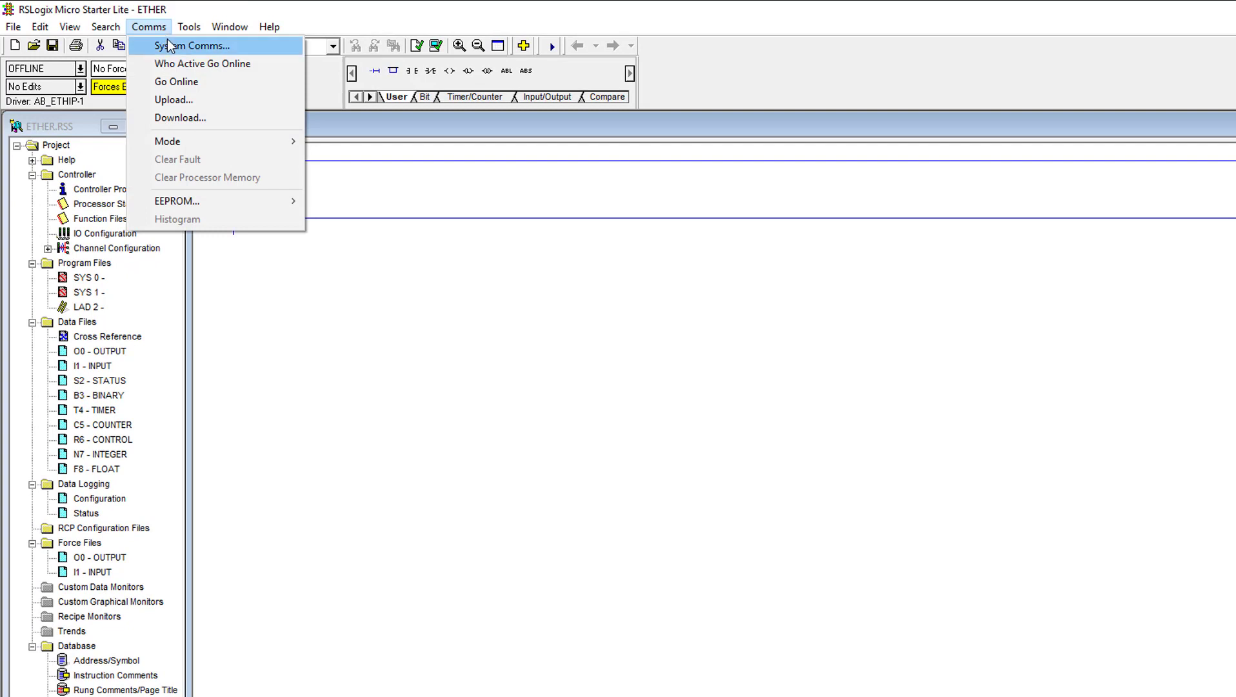
left_click(167, 43)
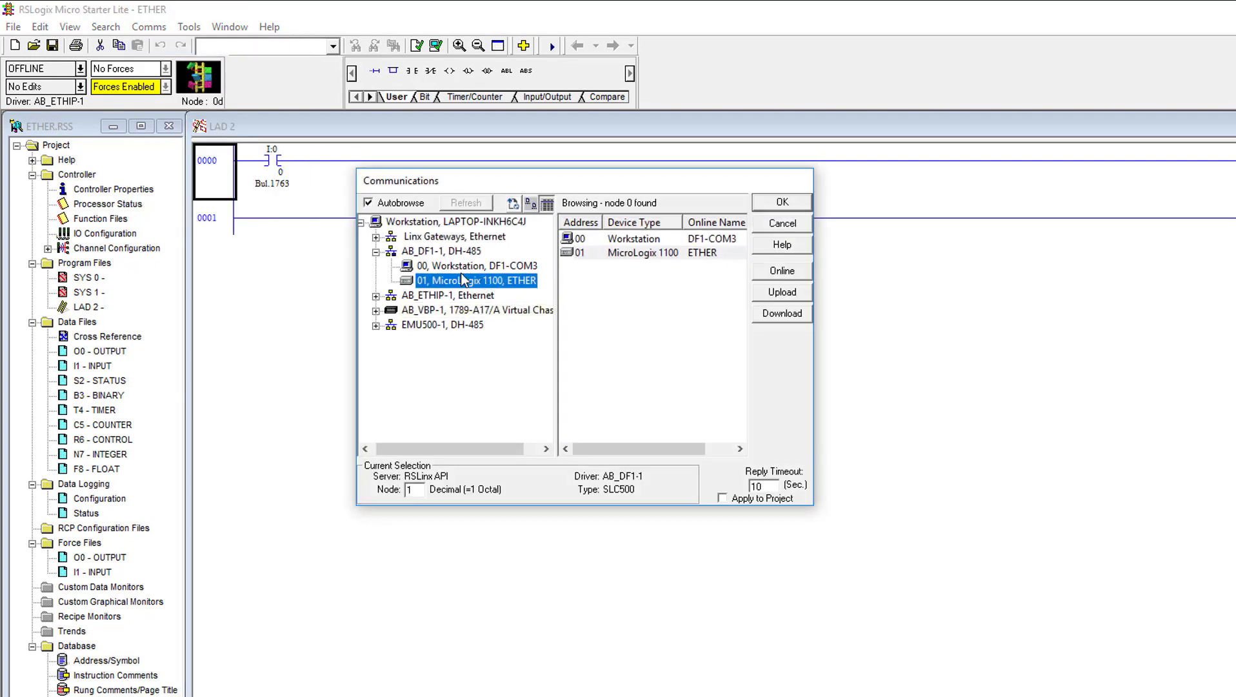
left_click(792, 317)
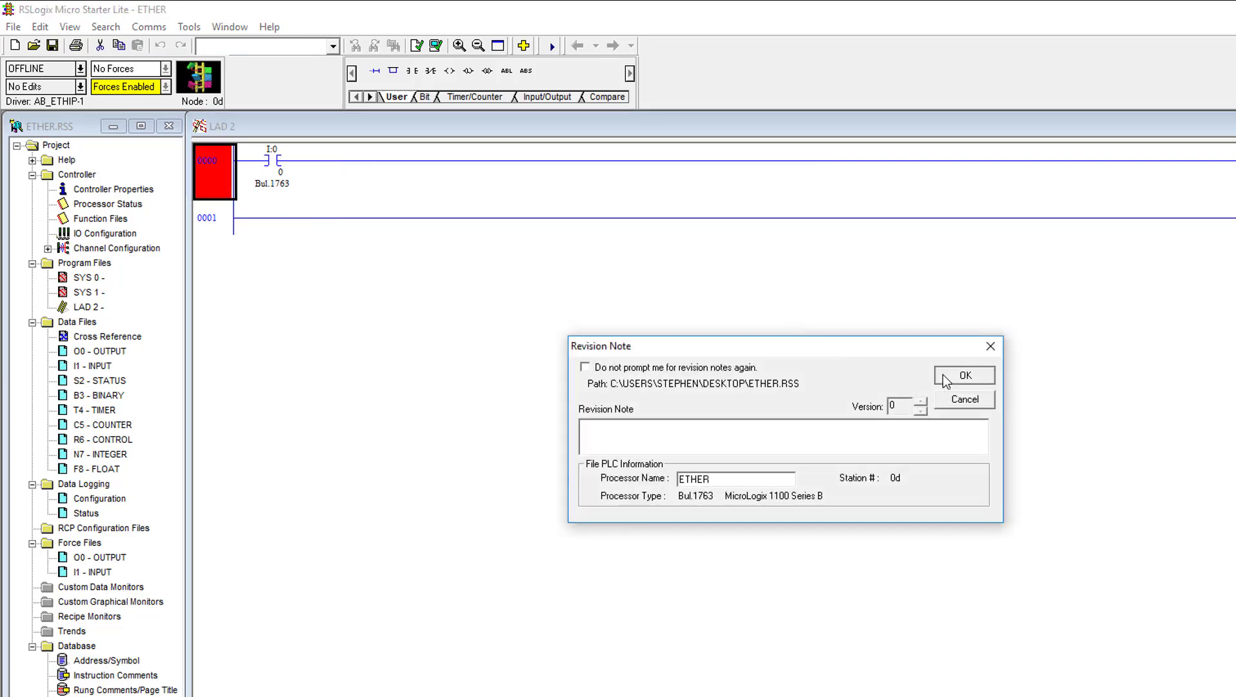
left_click(946, 380)
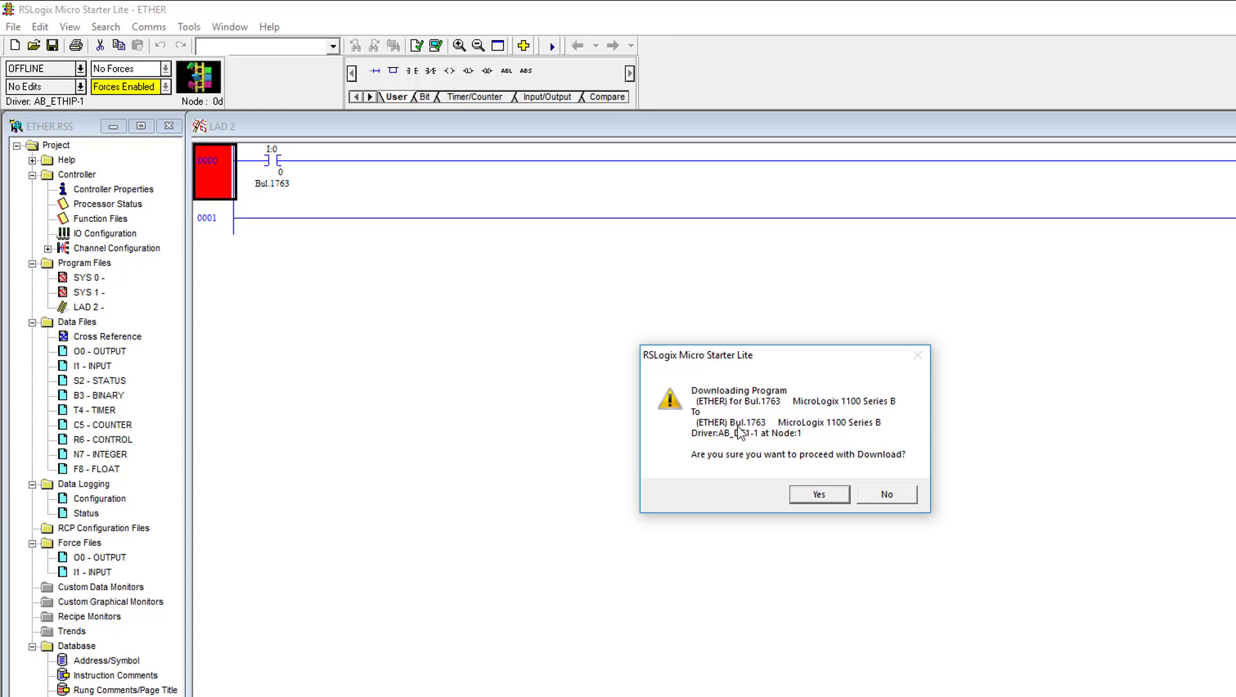
Step: Confirm the download, adopt AB_DF1-1 node 1 settings, allow program mode, then return to run
left_click(826, 493)
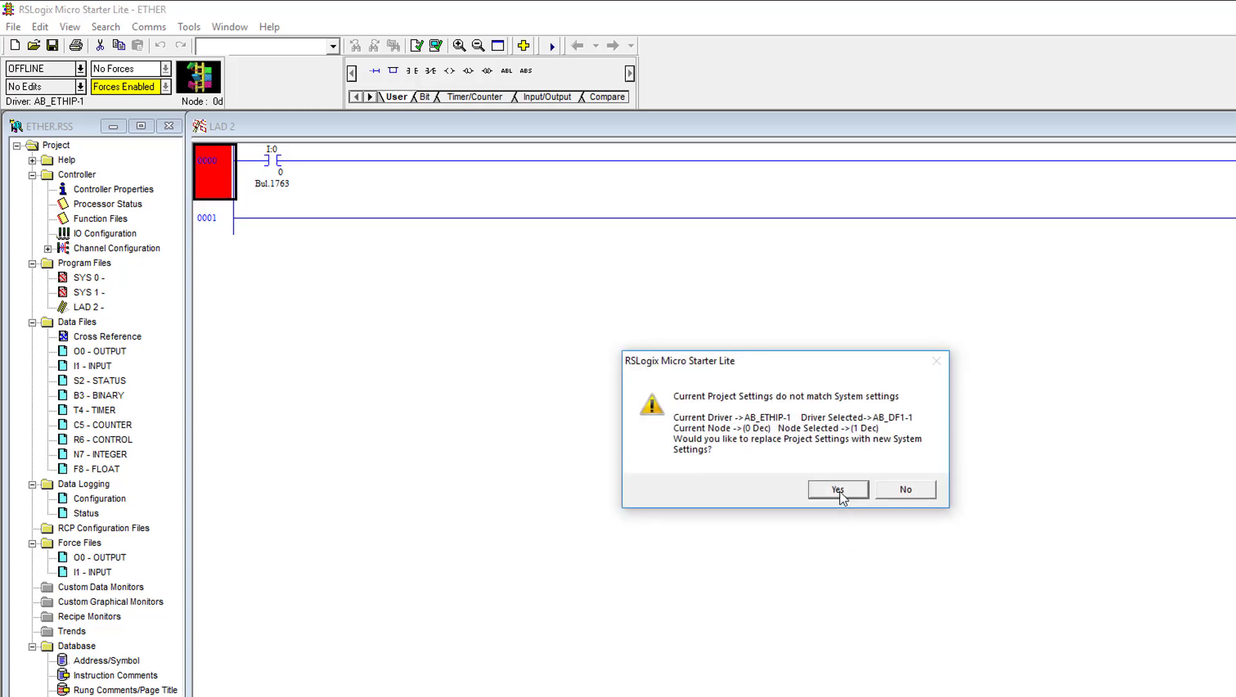
left_click(838, 487)
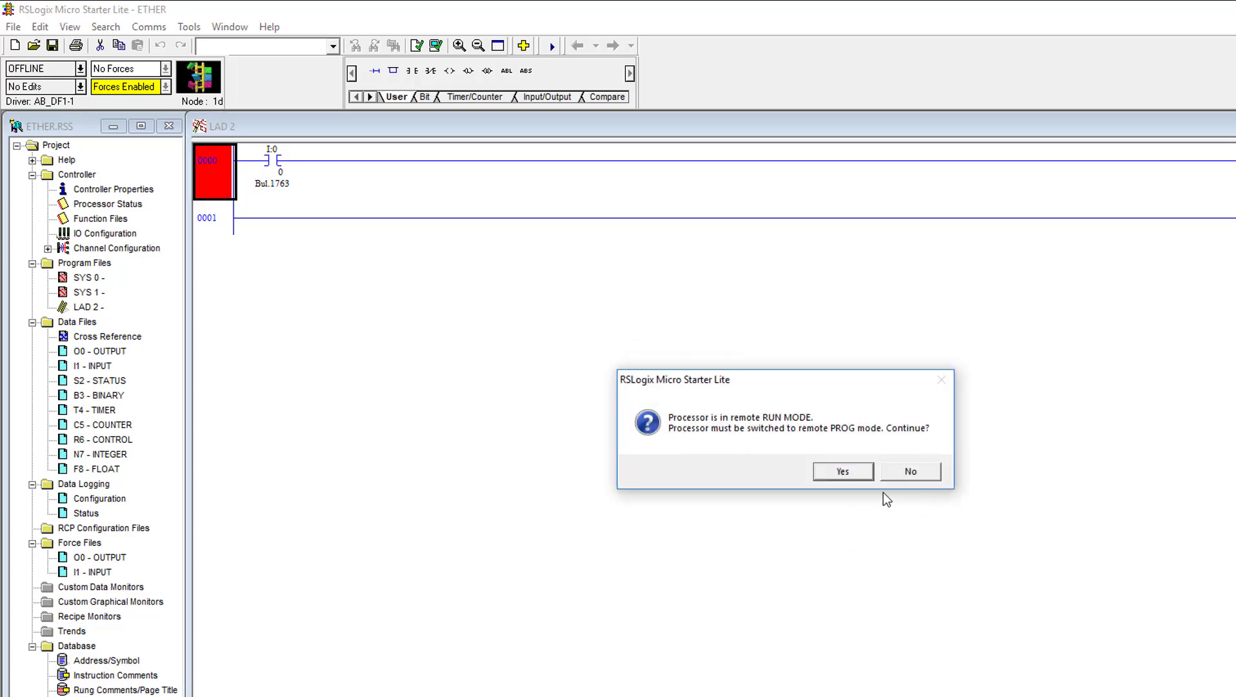
left_click(839, 470)
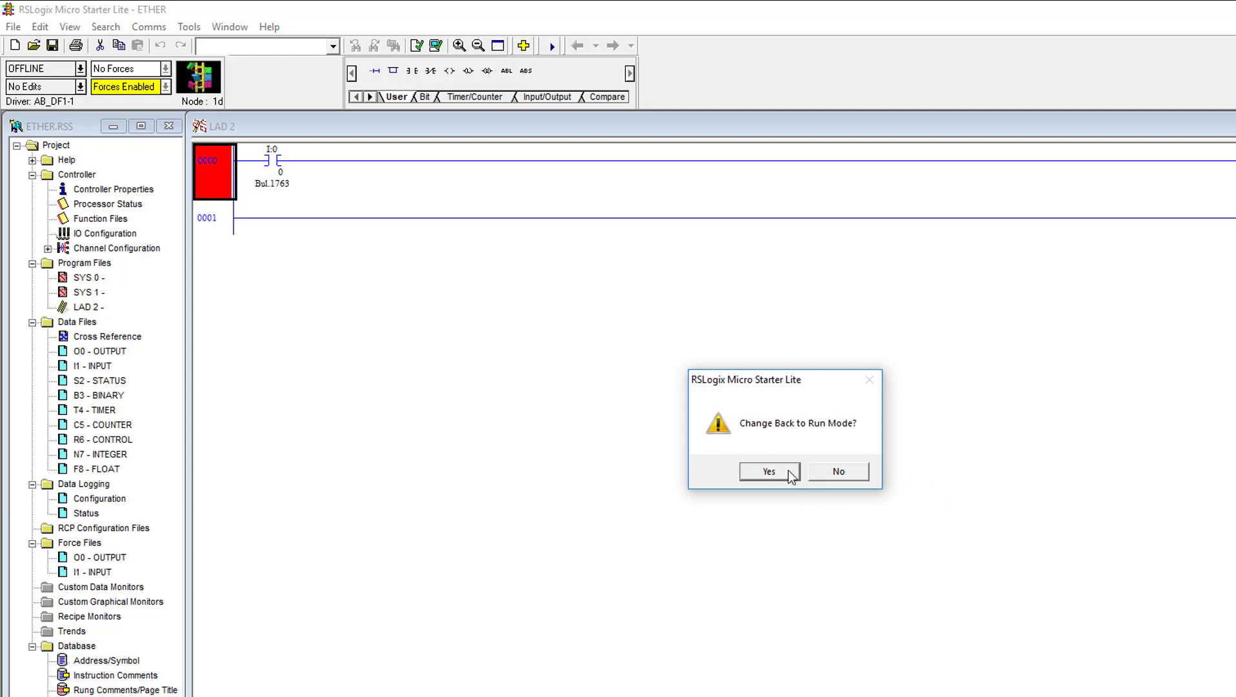
left_click(781, 471)
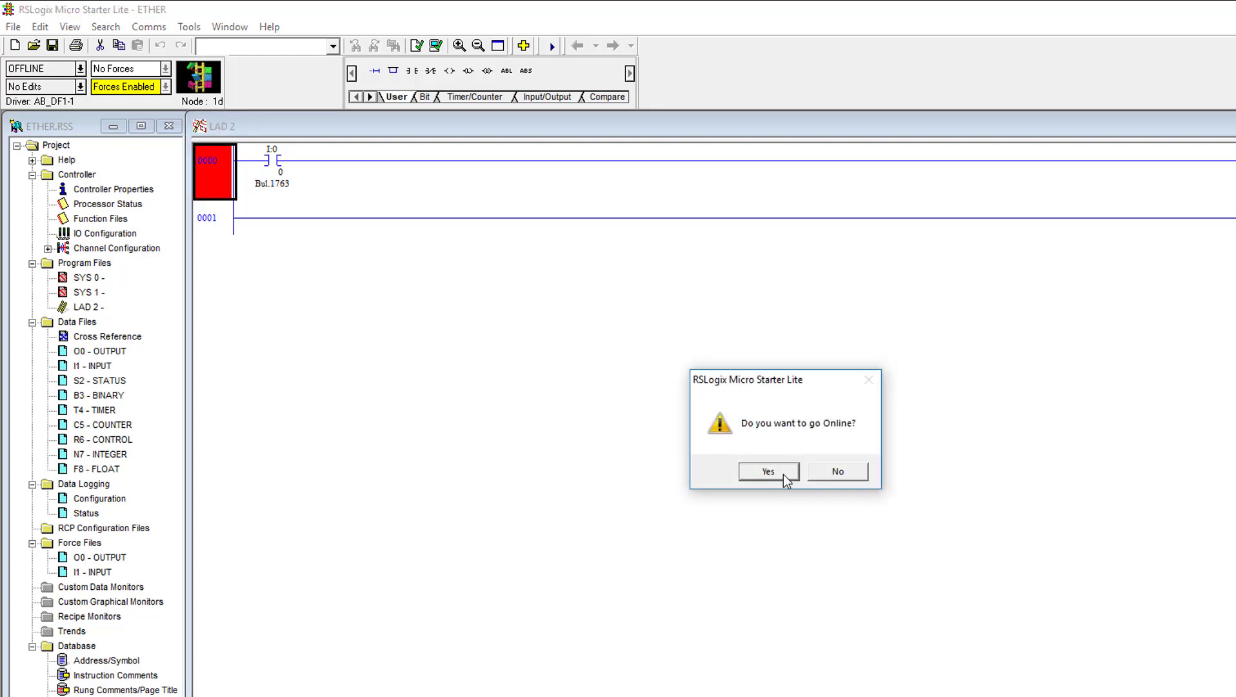
Step: Accept the prompt to go online with the MicroLogix 1100 after the download
left_click(778, 475)
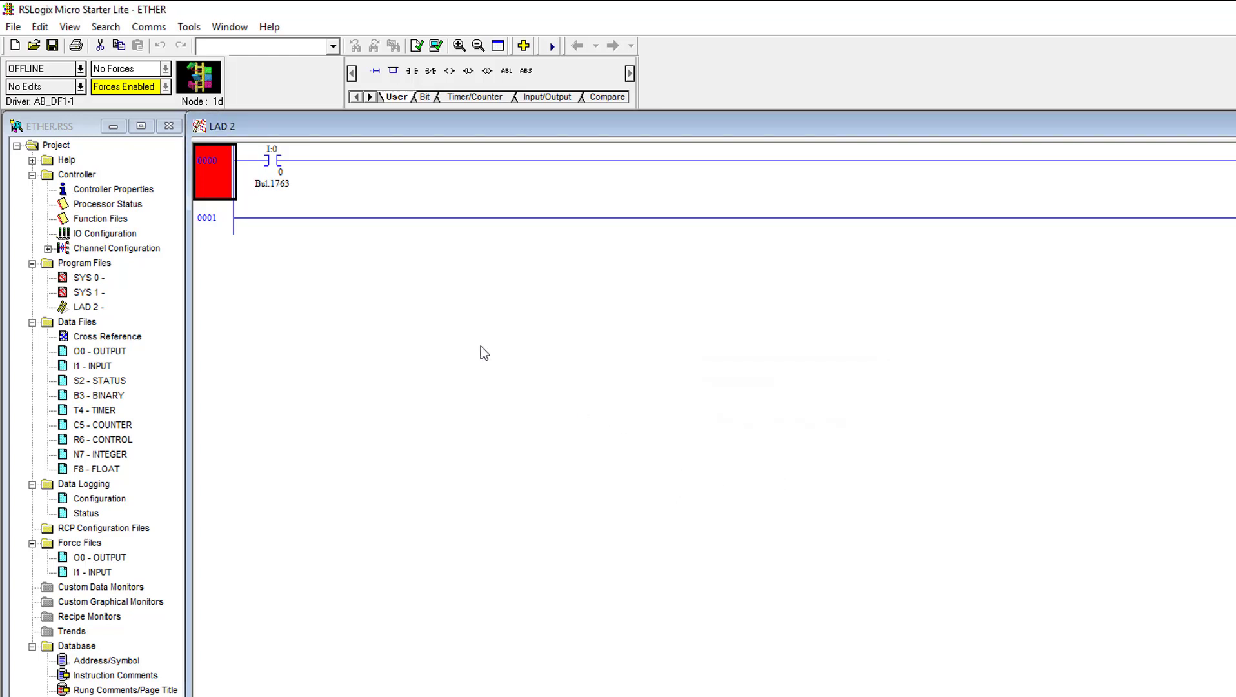